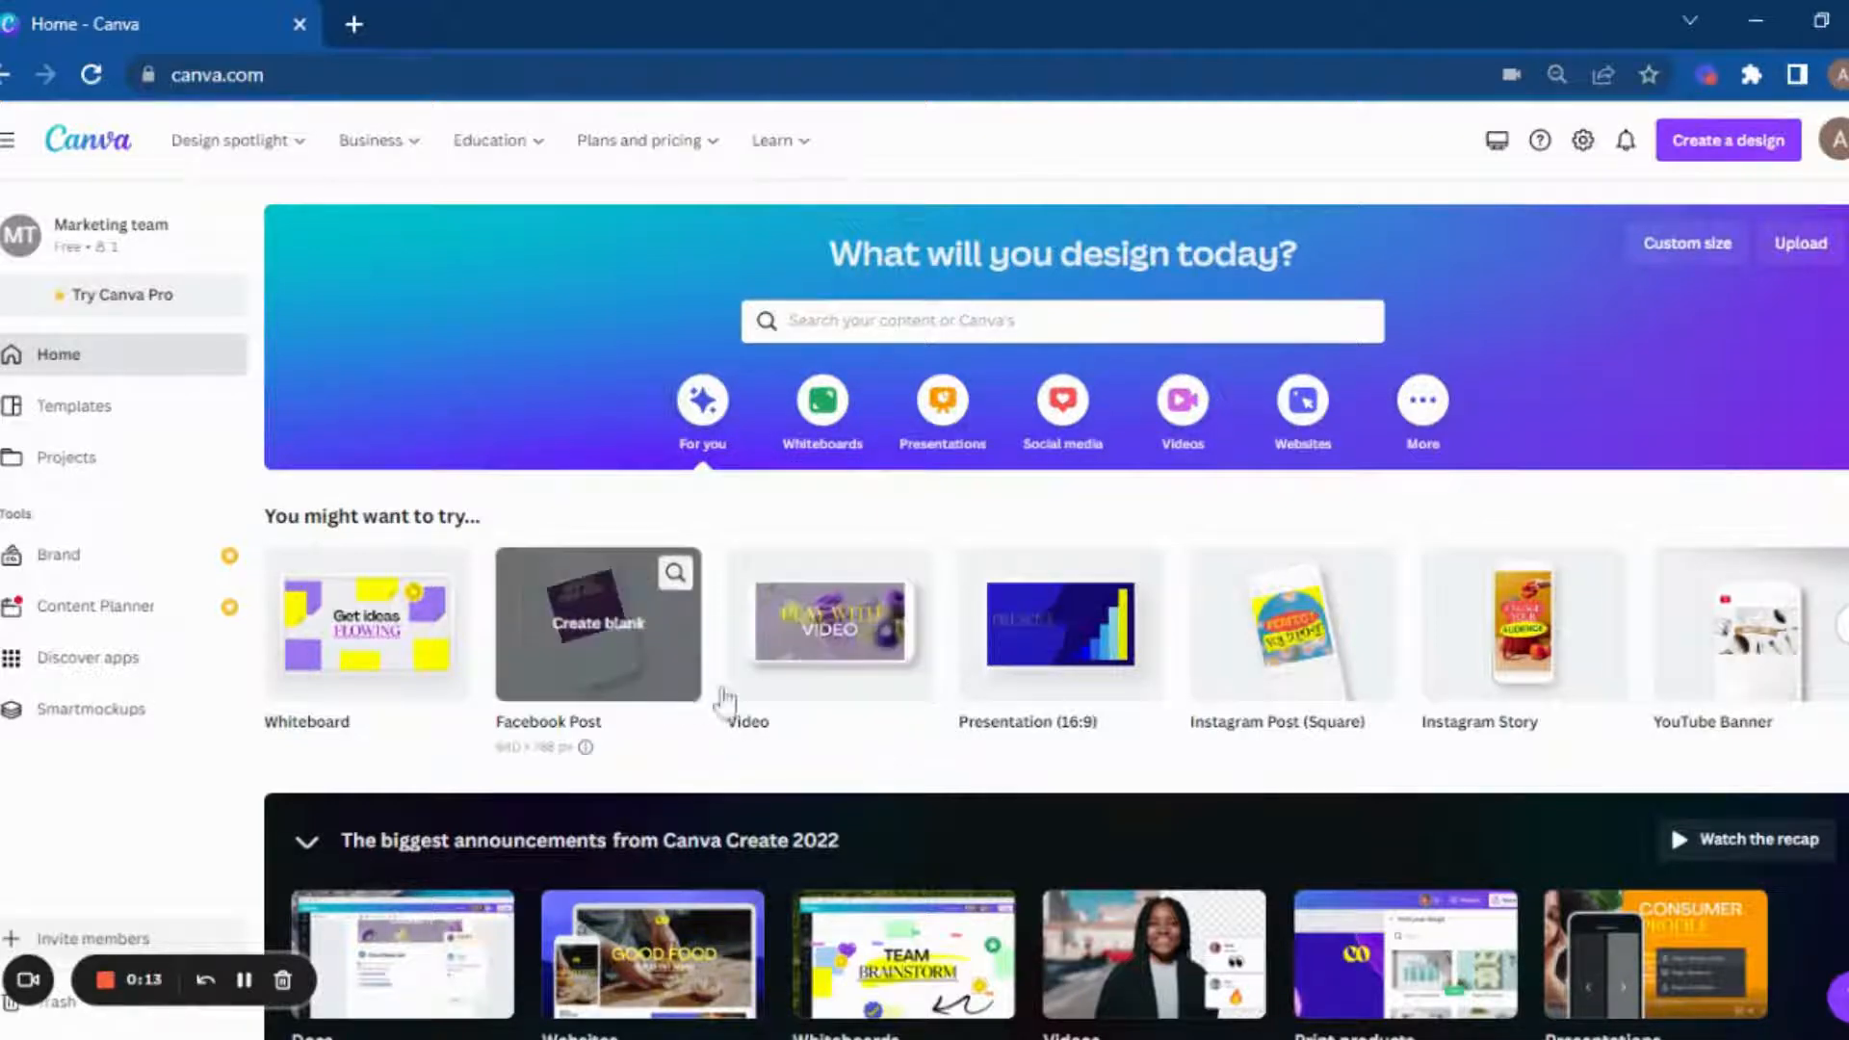
Step: Create a blank 1920 × 1080 px video design and open the stock video library
mouse_move(792, 691)
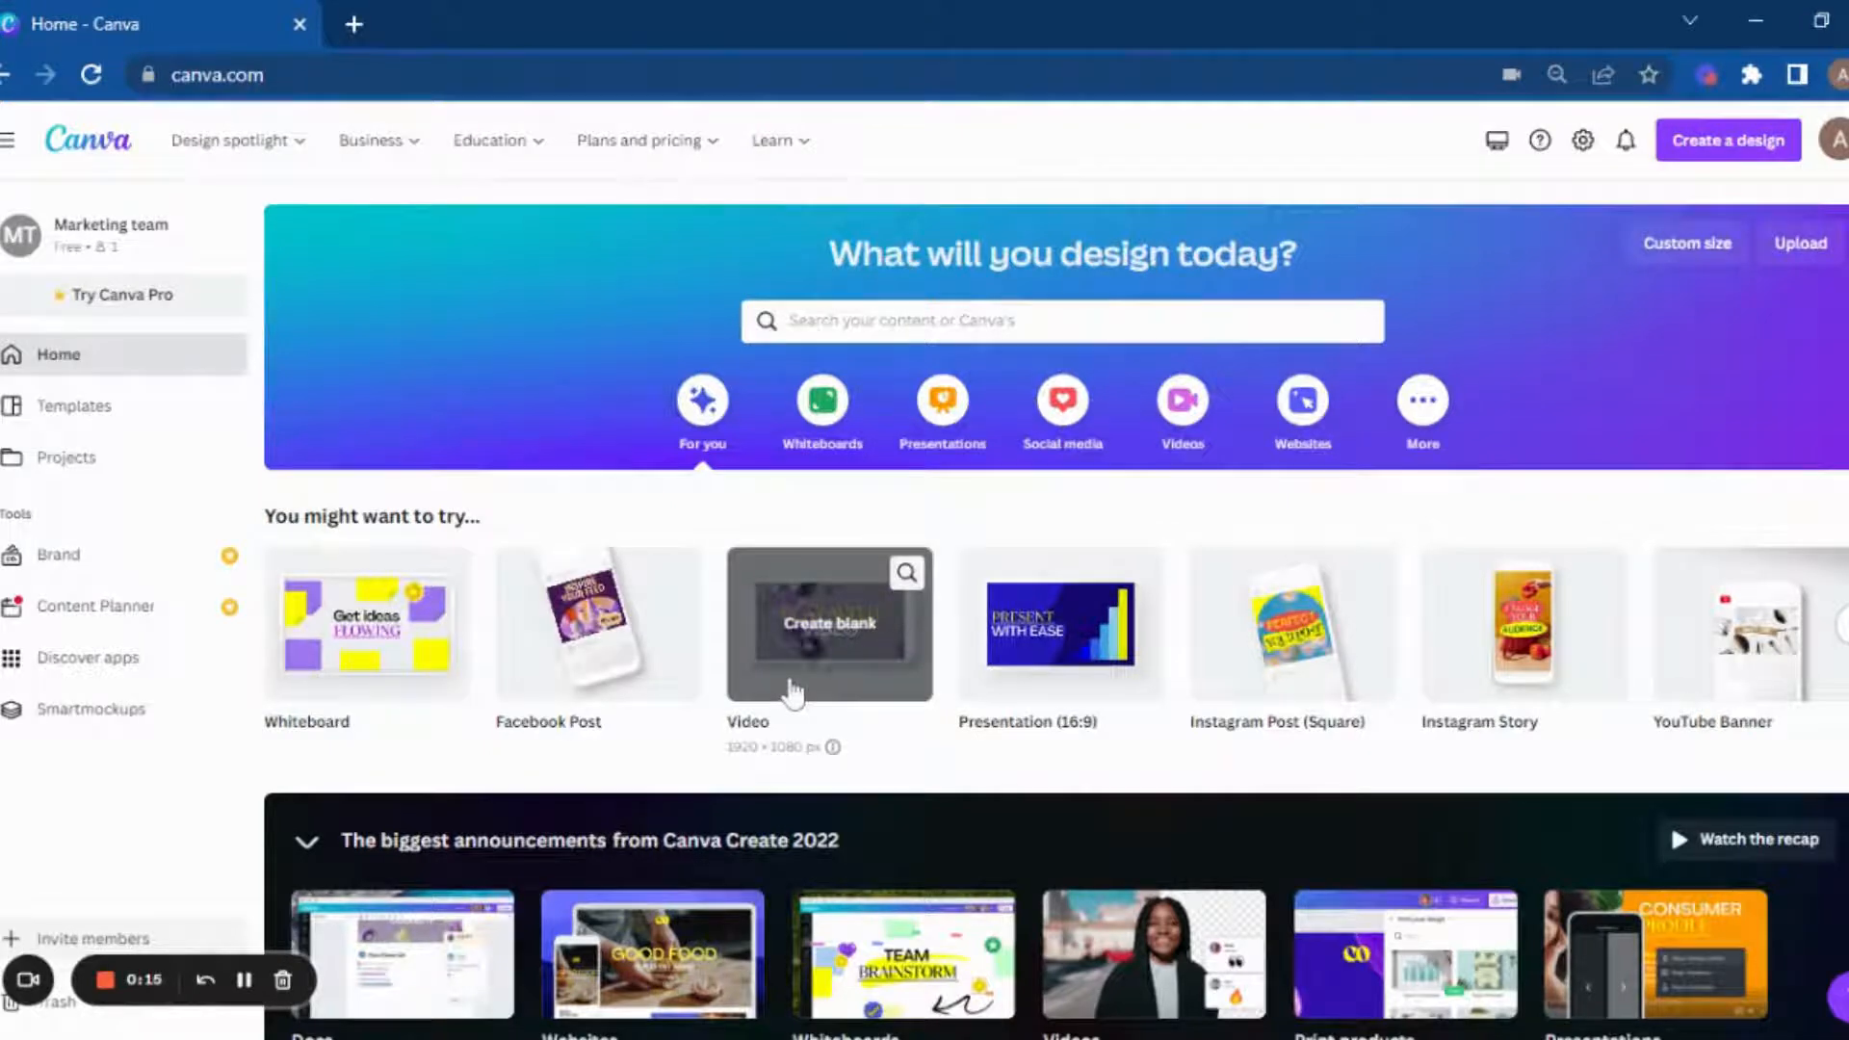
left_click(791, 691)
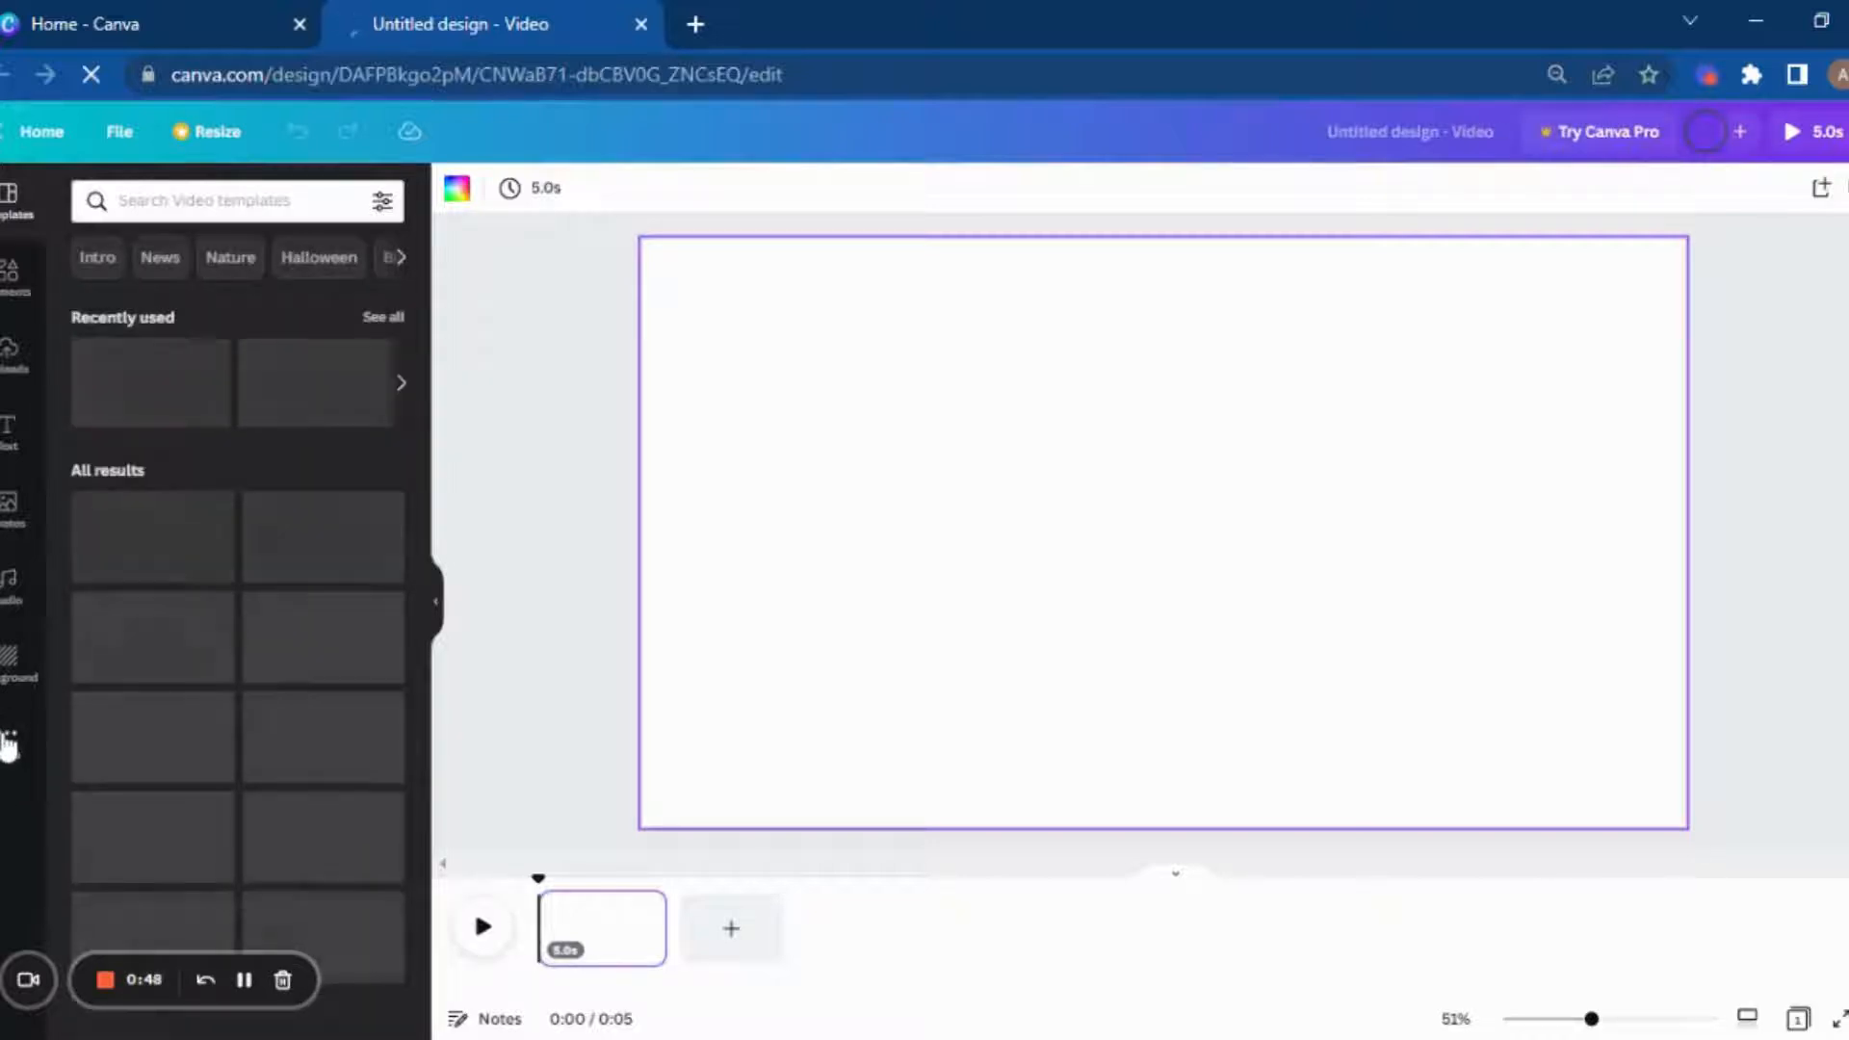
left_click(8, 743)
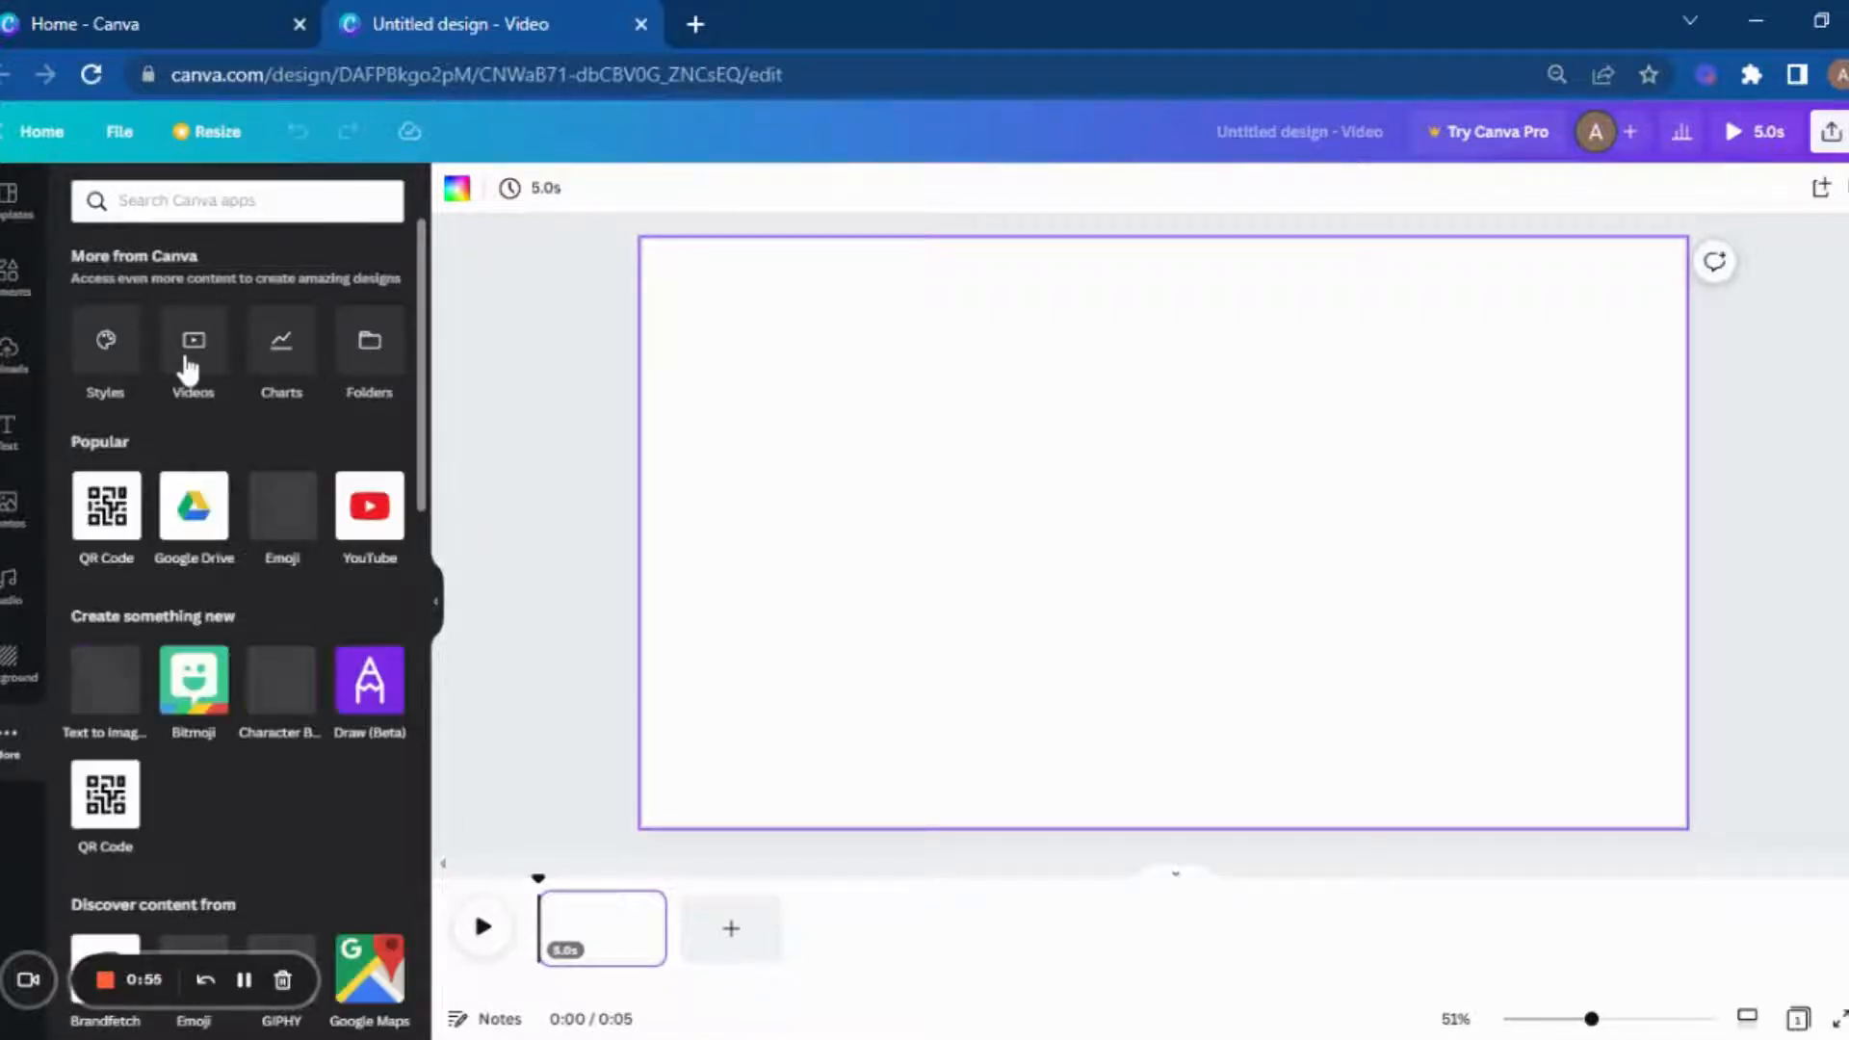
left_click(188, 369)
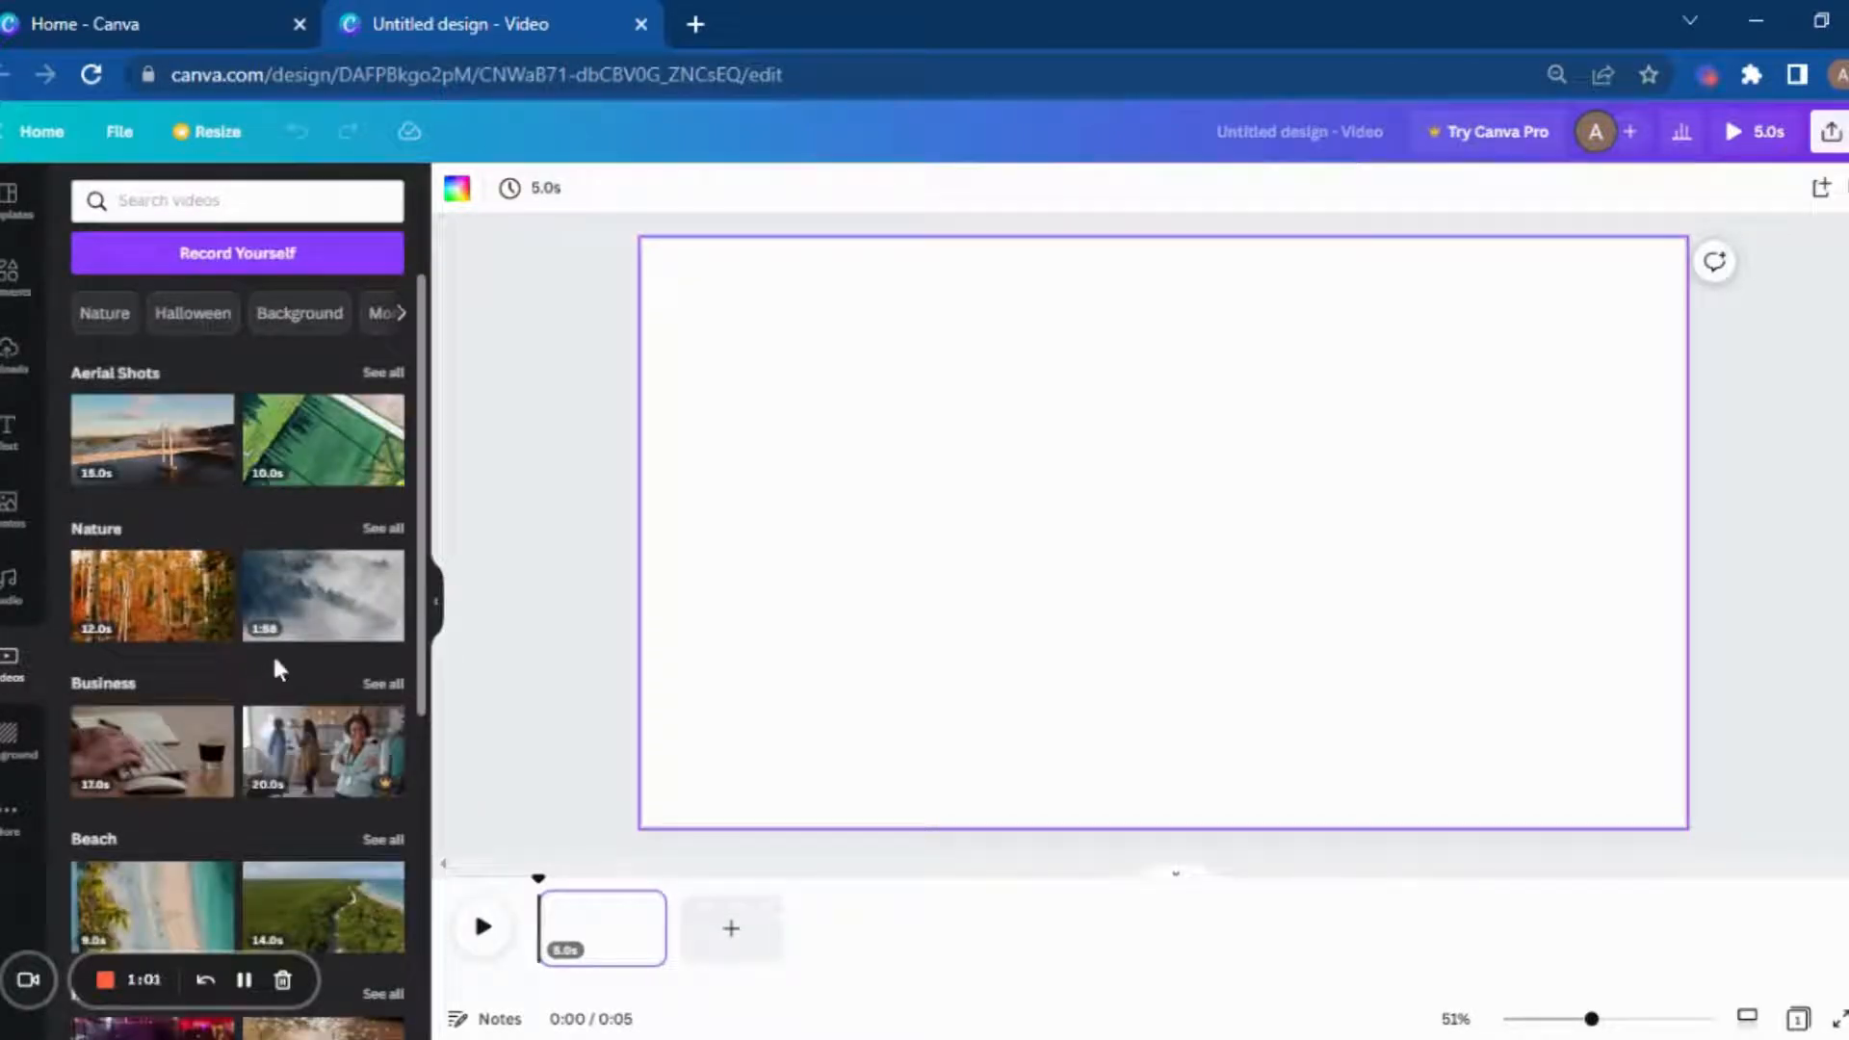
Step: Insert the 15-second bridge clip from Aerial Shots and enlarge it to fill the whole page
scroll(272, 651, "down", 3)
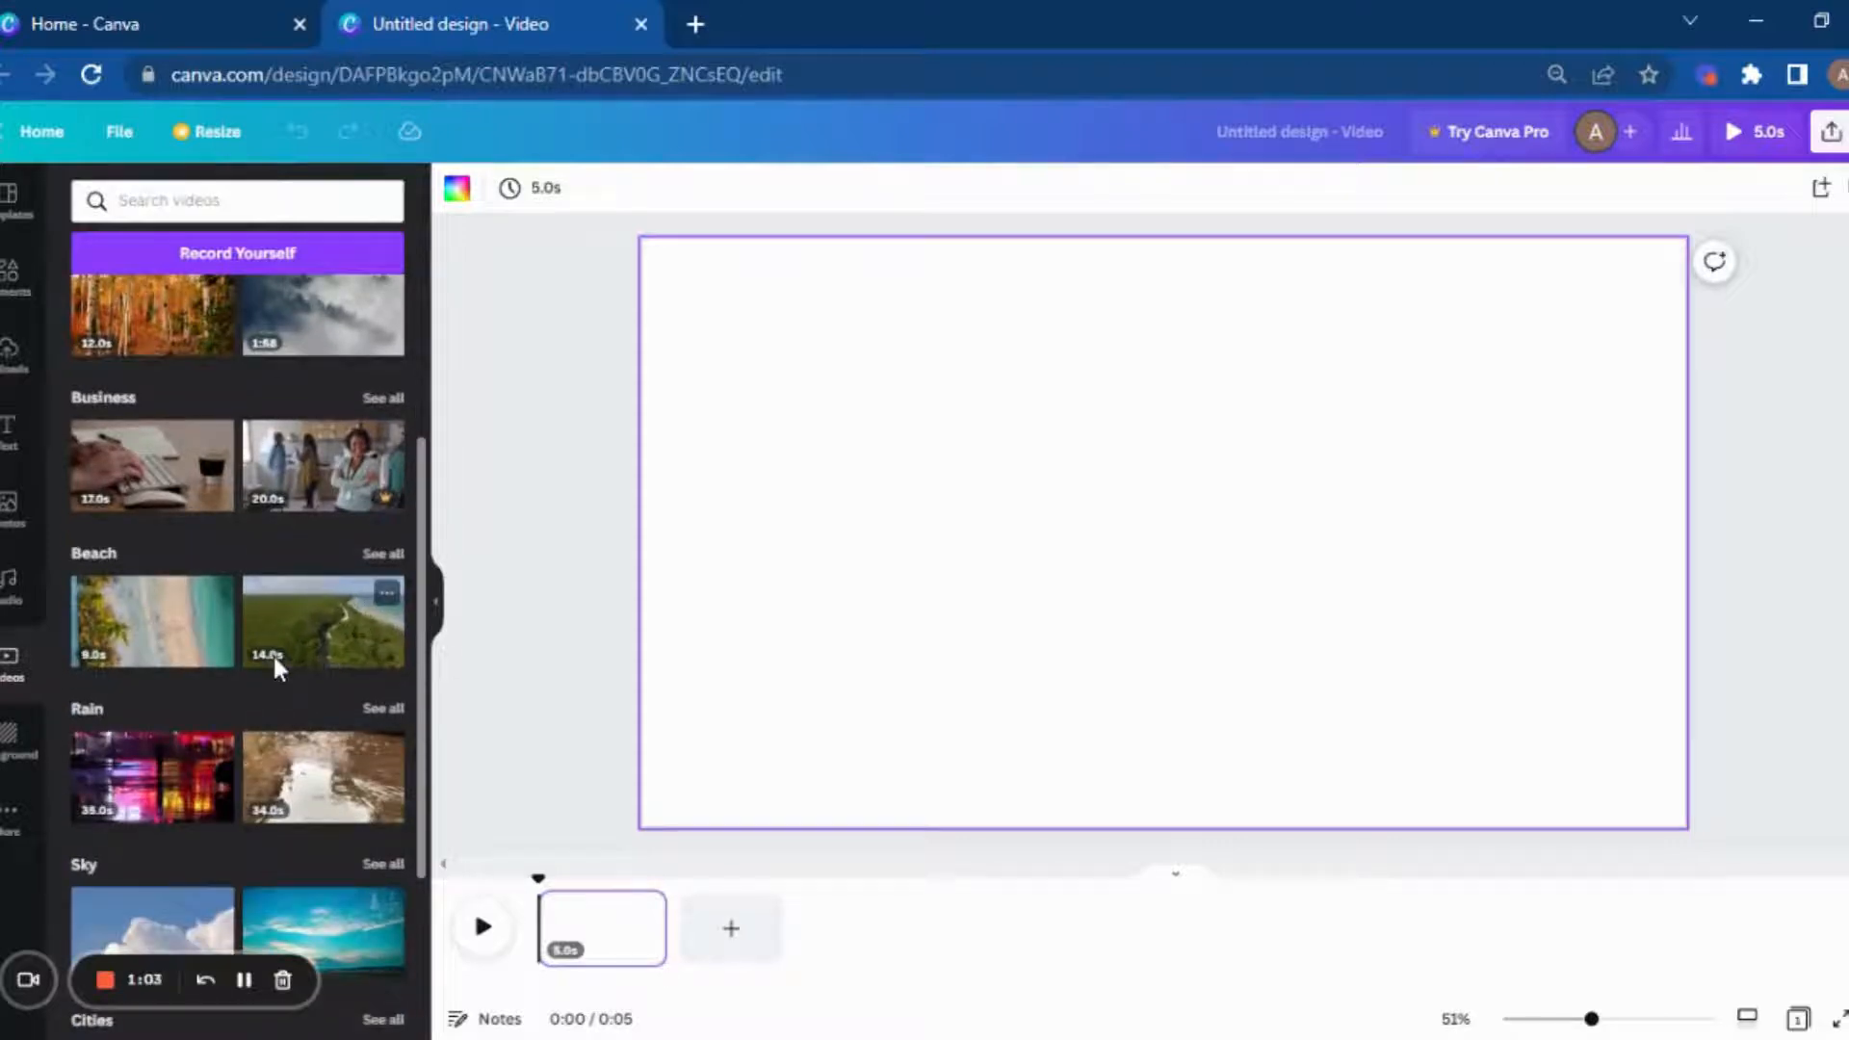
scroll(273, 657, "down", 3)
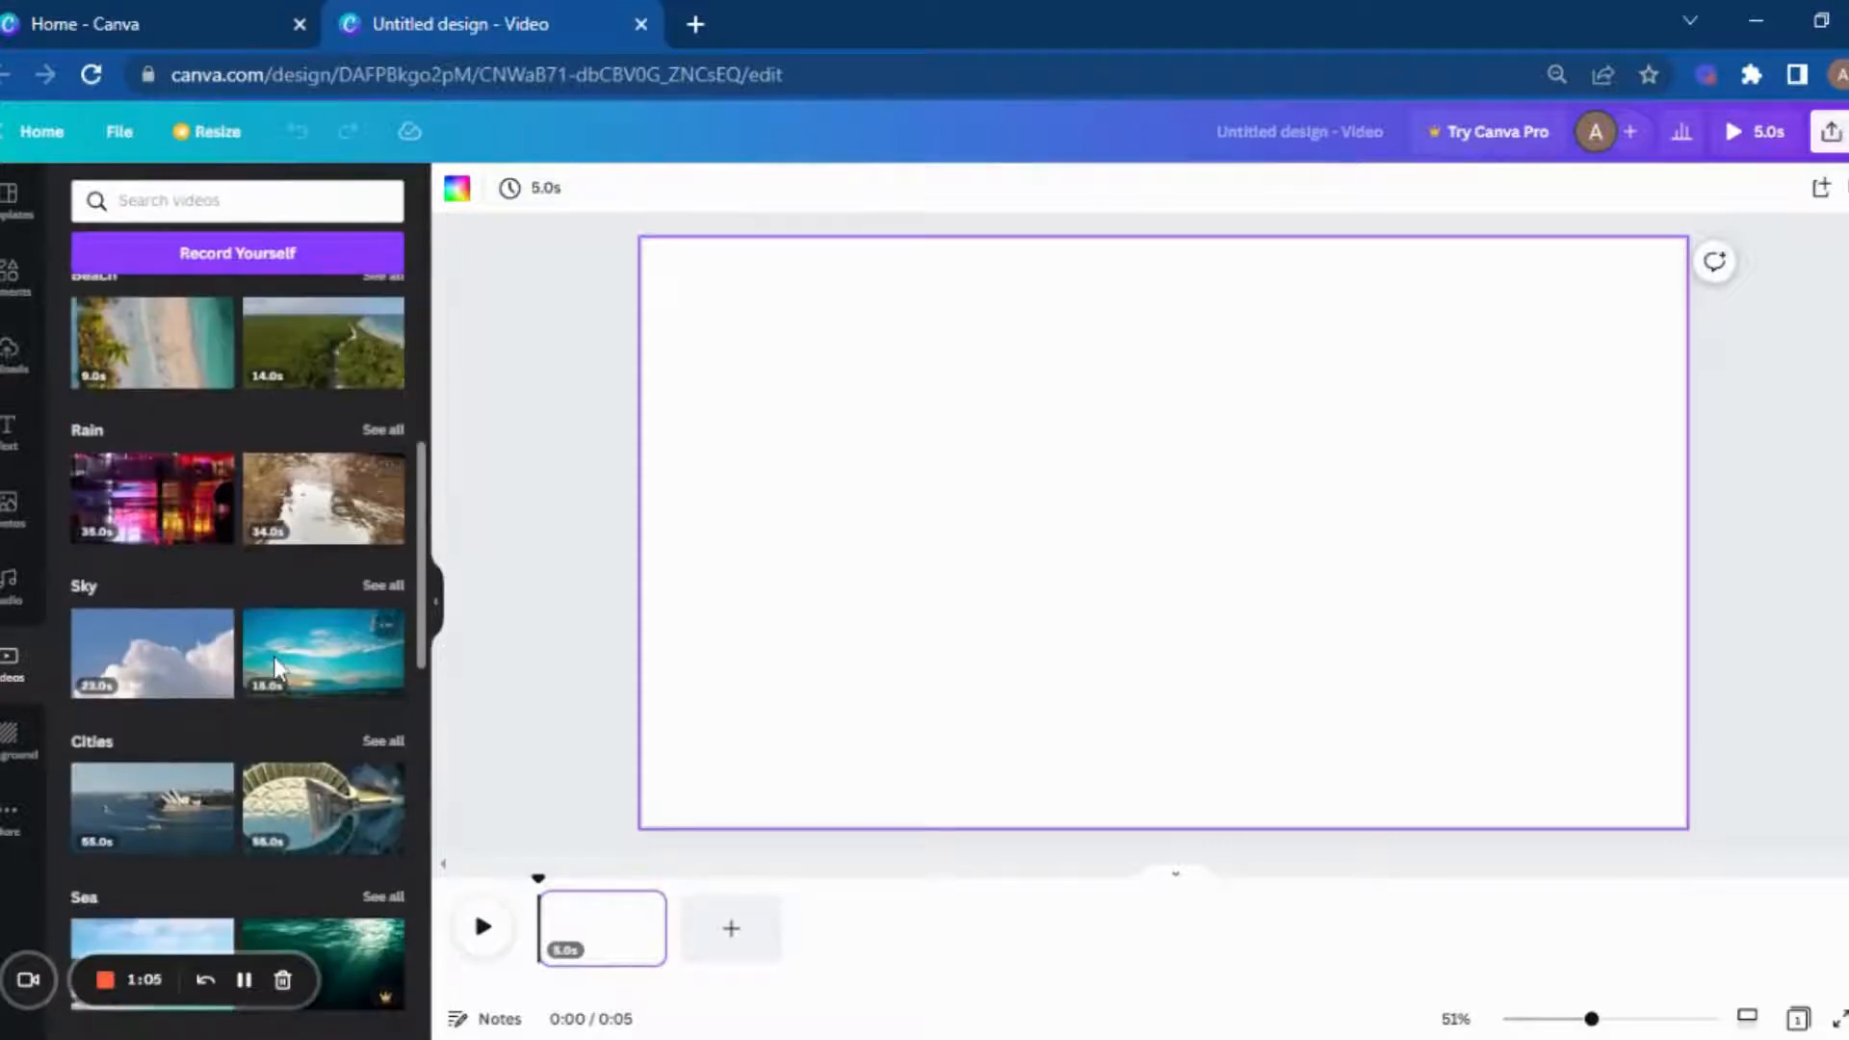
scroll(274, 657, "up", 6)
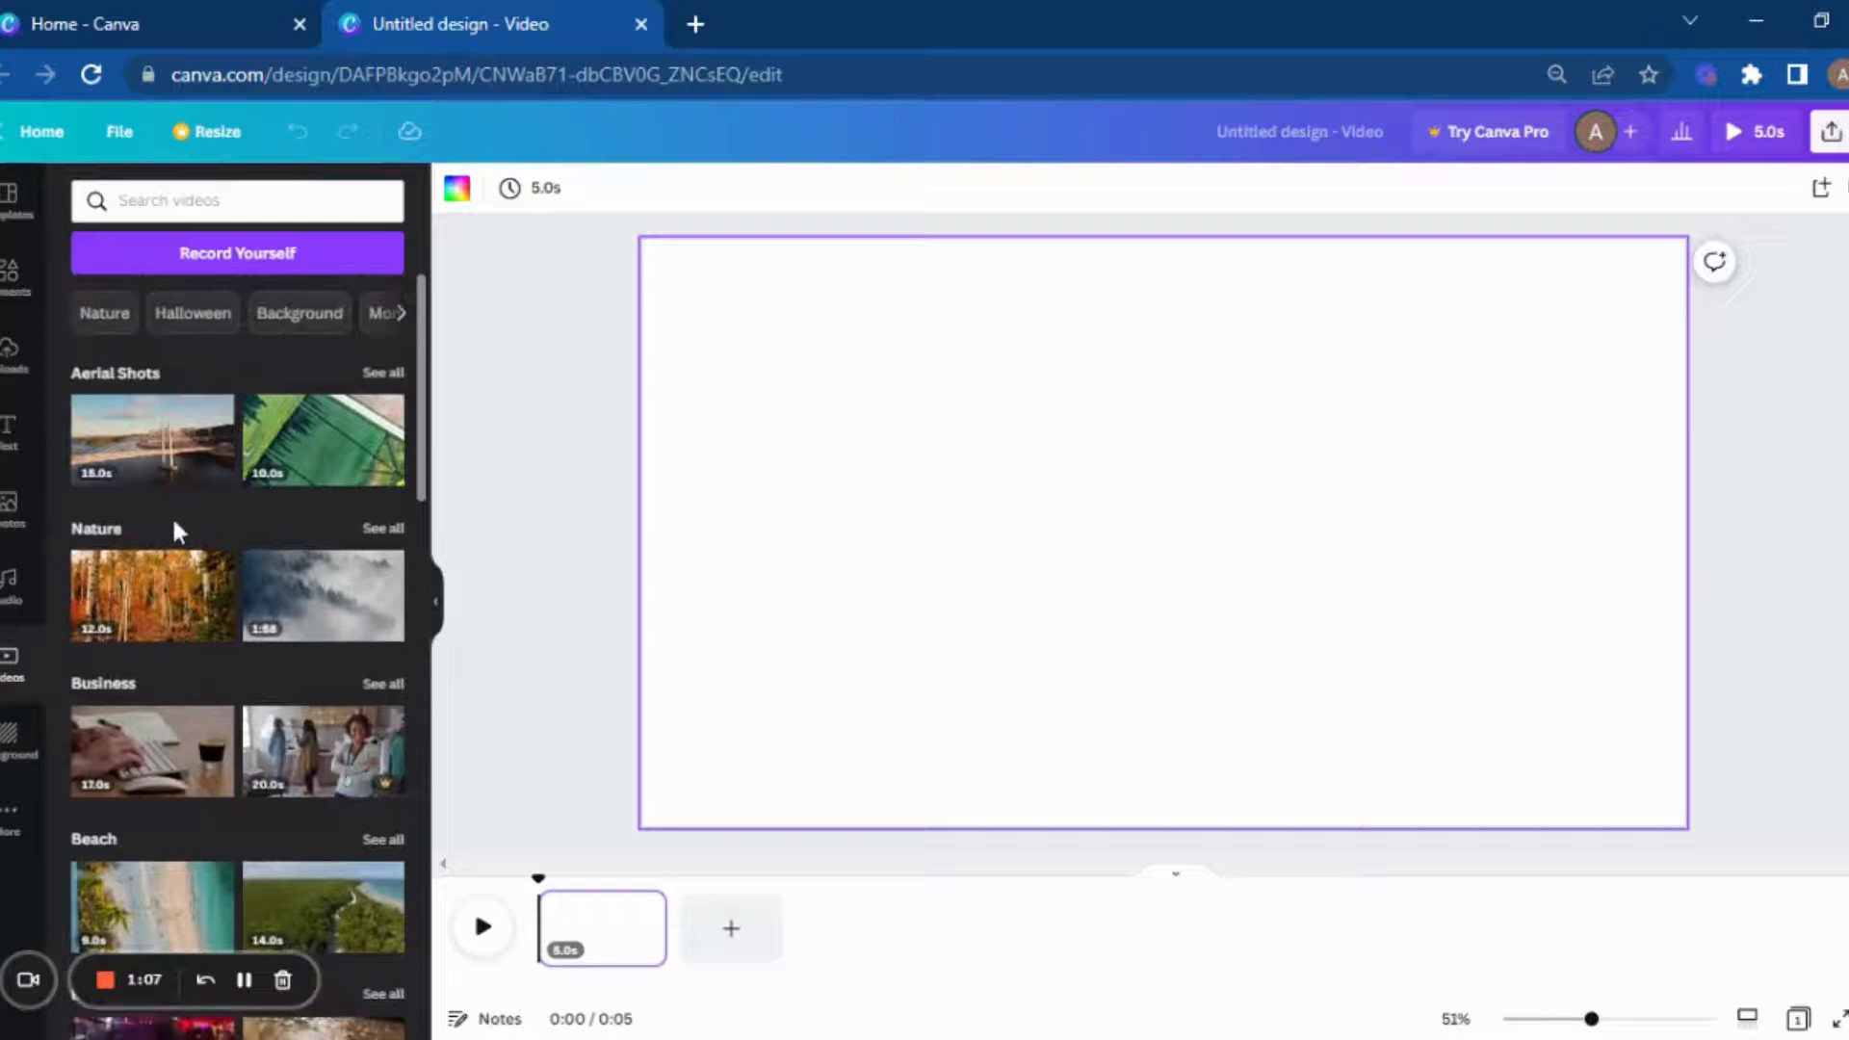
left_click(162, 476)
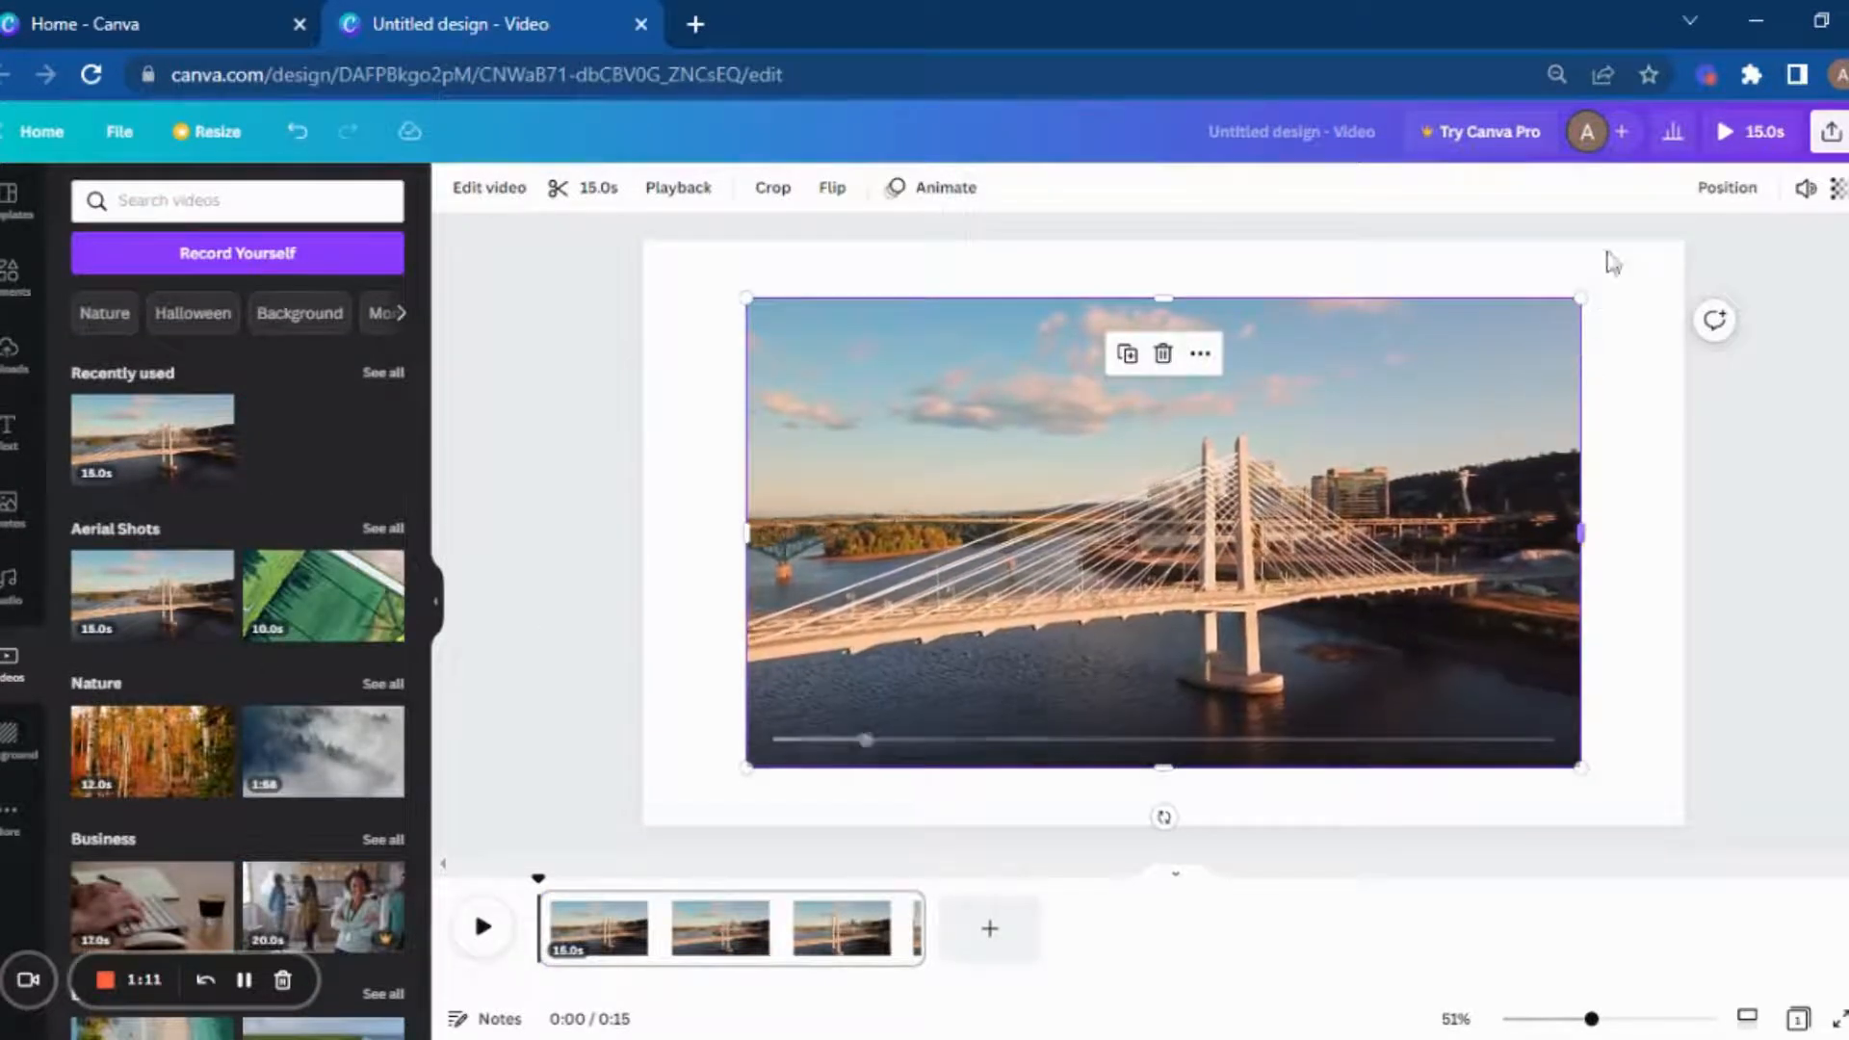
left_click_drag(1581, 298, 1688, 242)
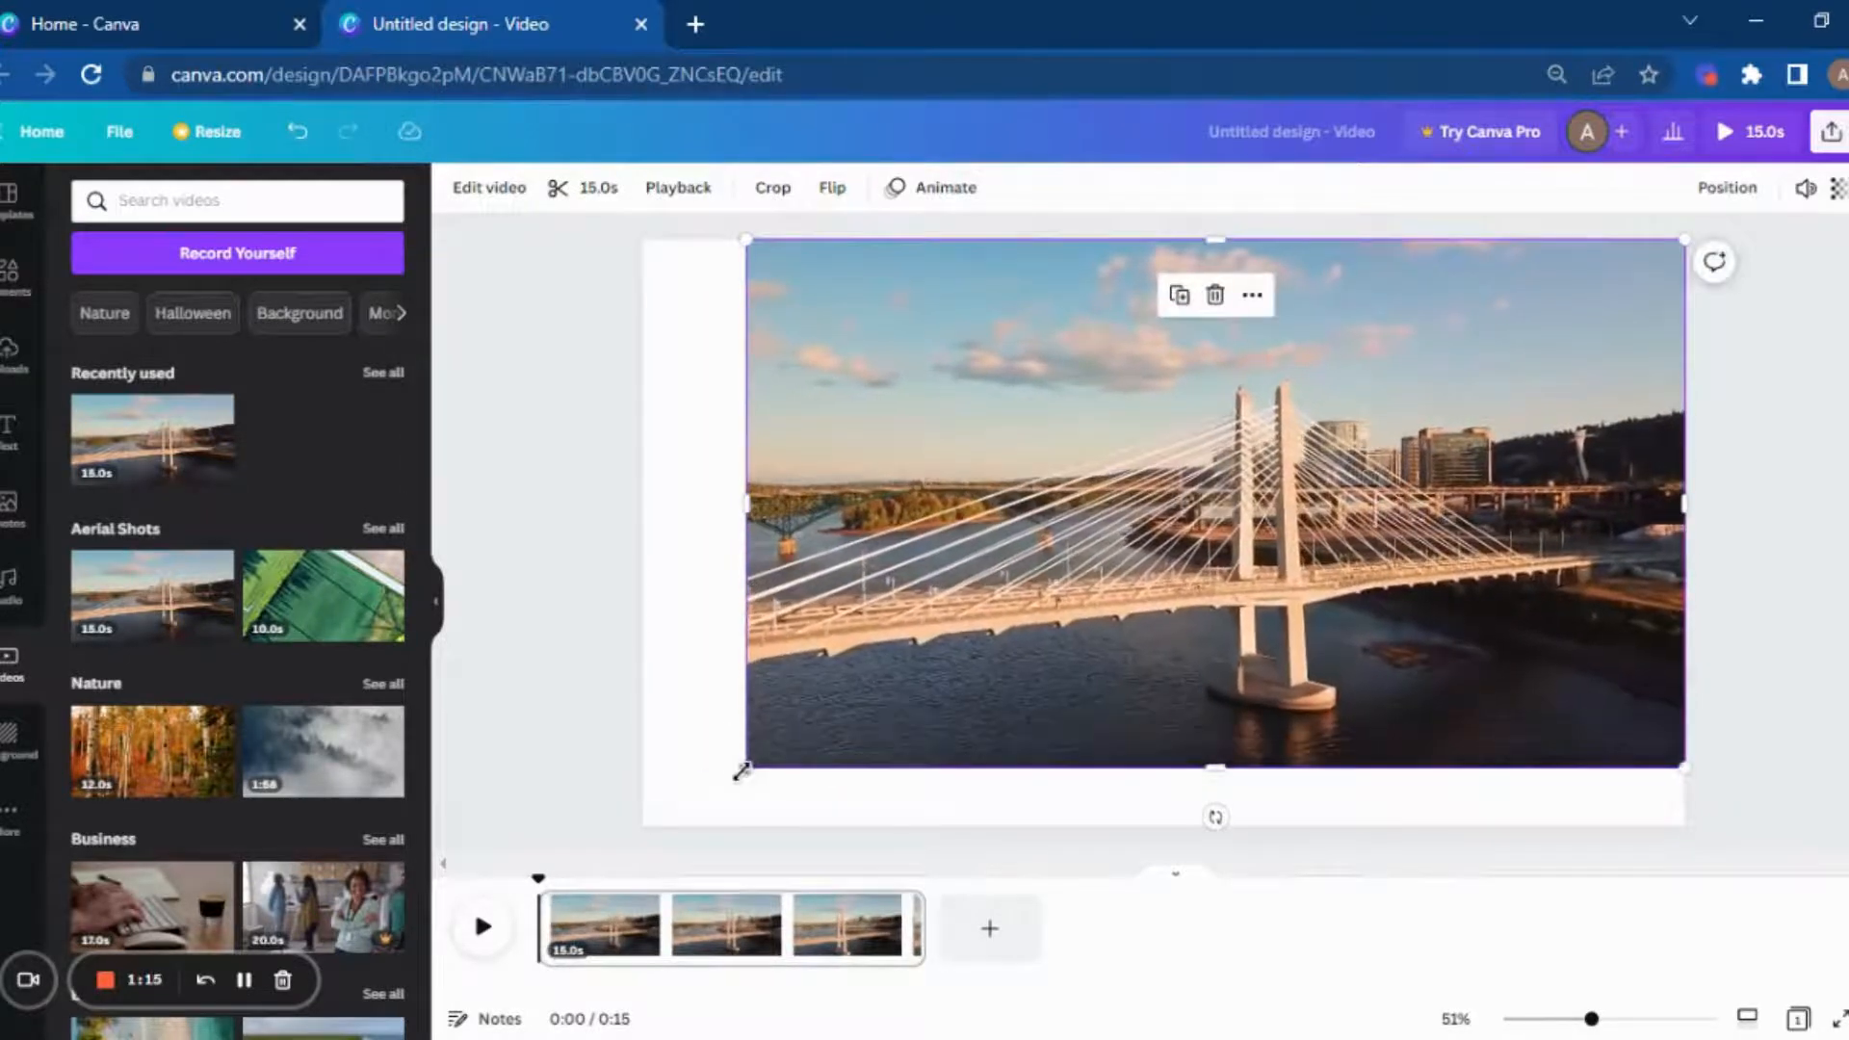
left_click_drag(741, 771, 637, 828)
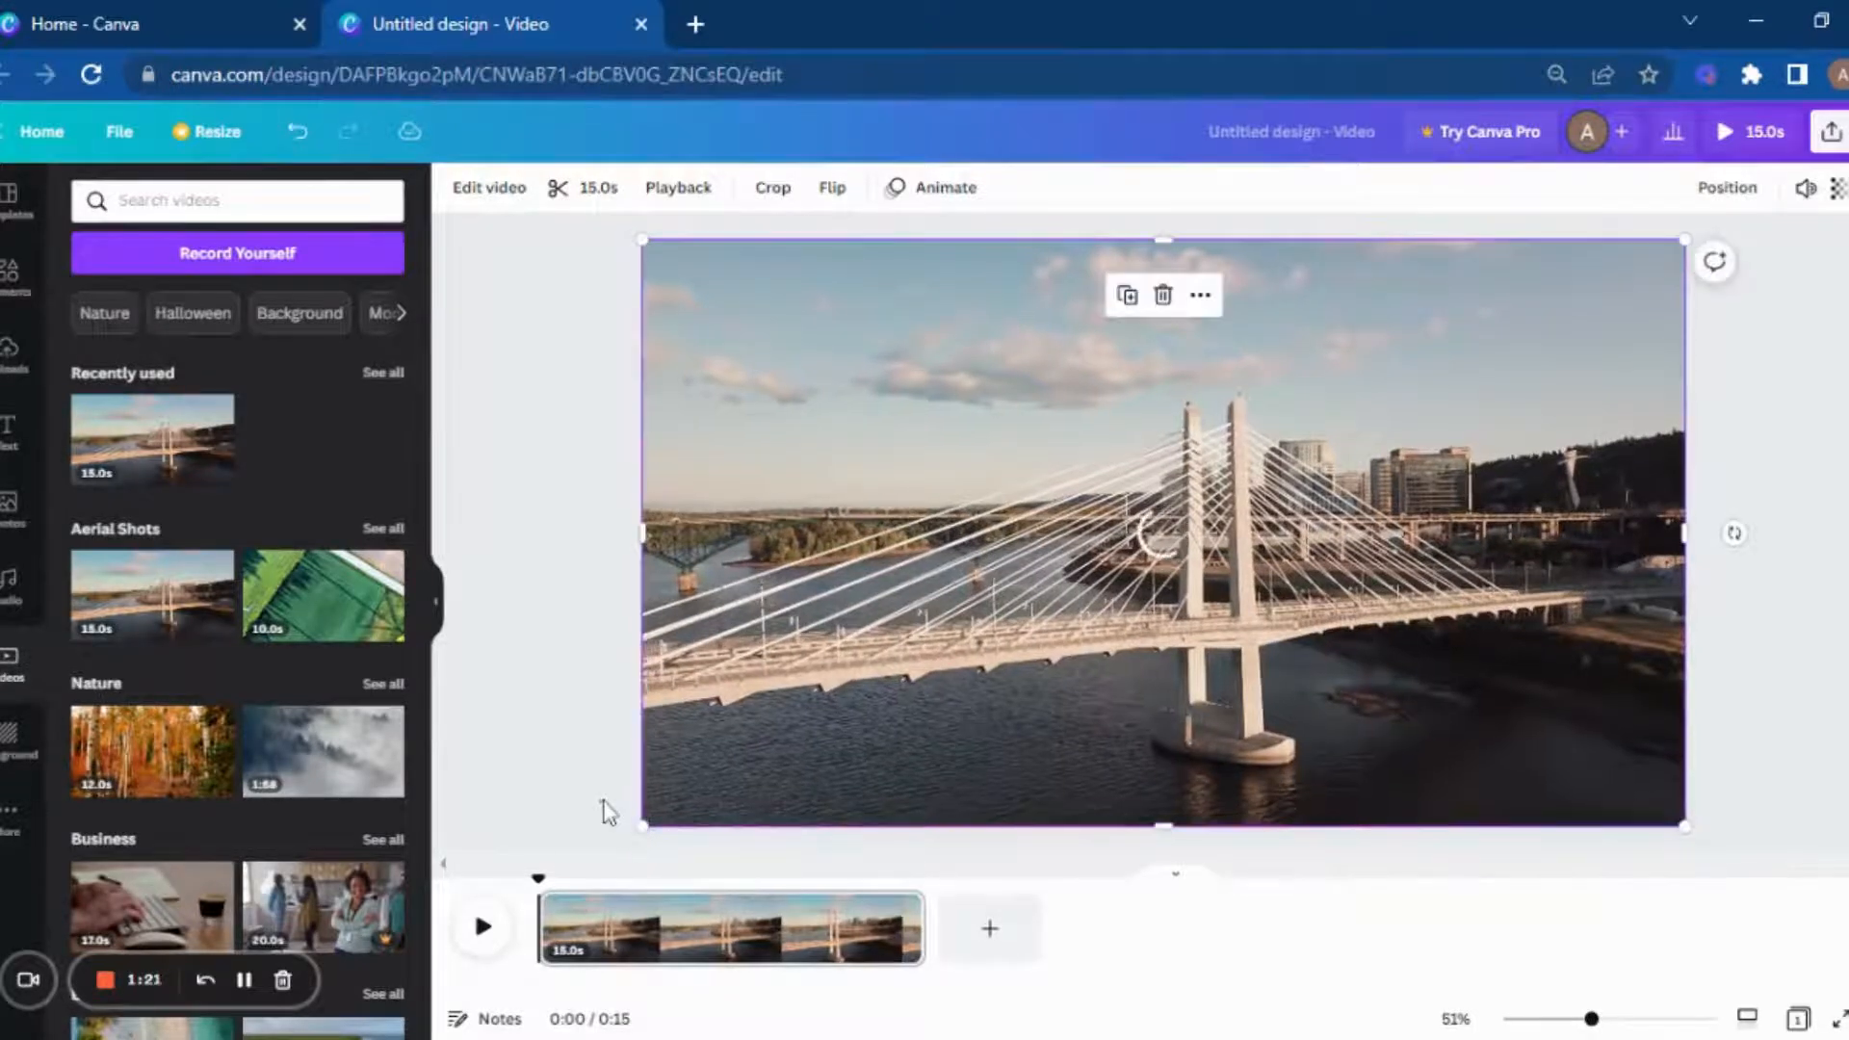
left_click(603, 812)
Step: Add a second page with the green field clip from Aerial Shots and enlarge it to fill the page
left_click(1021, 939)
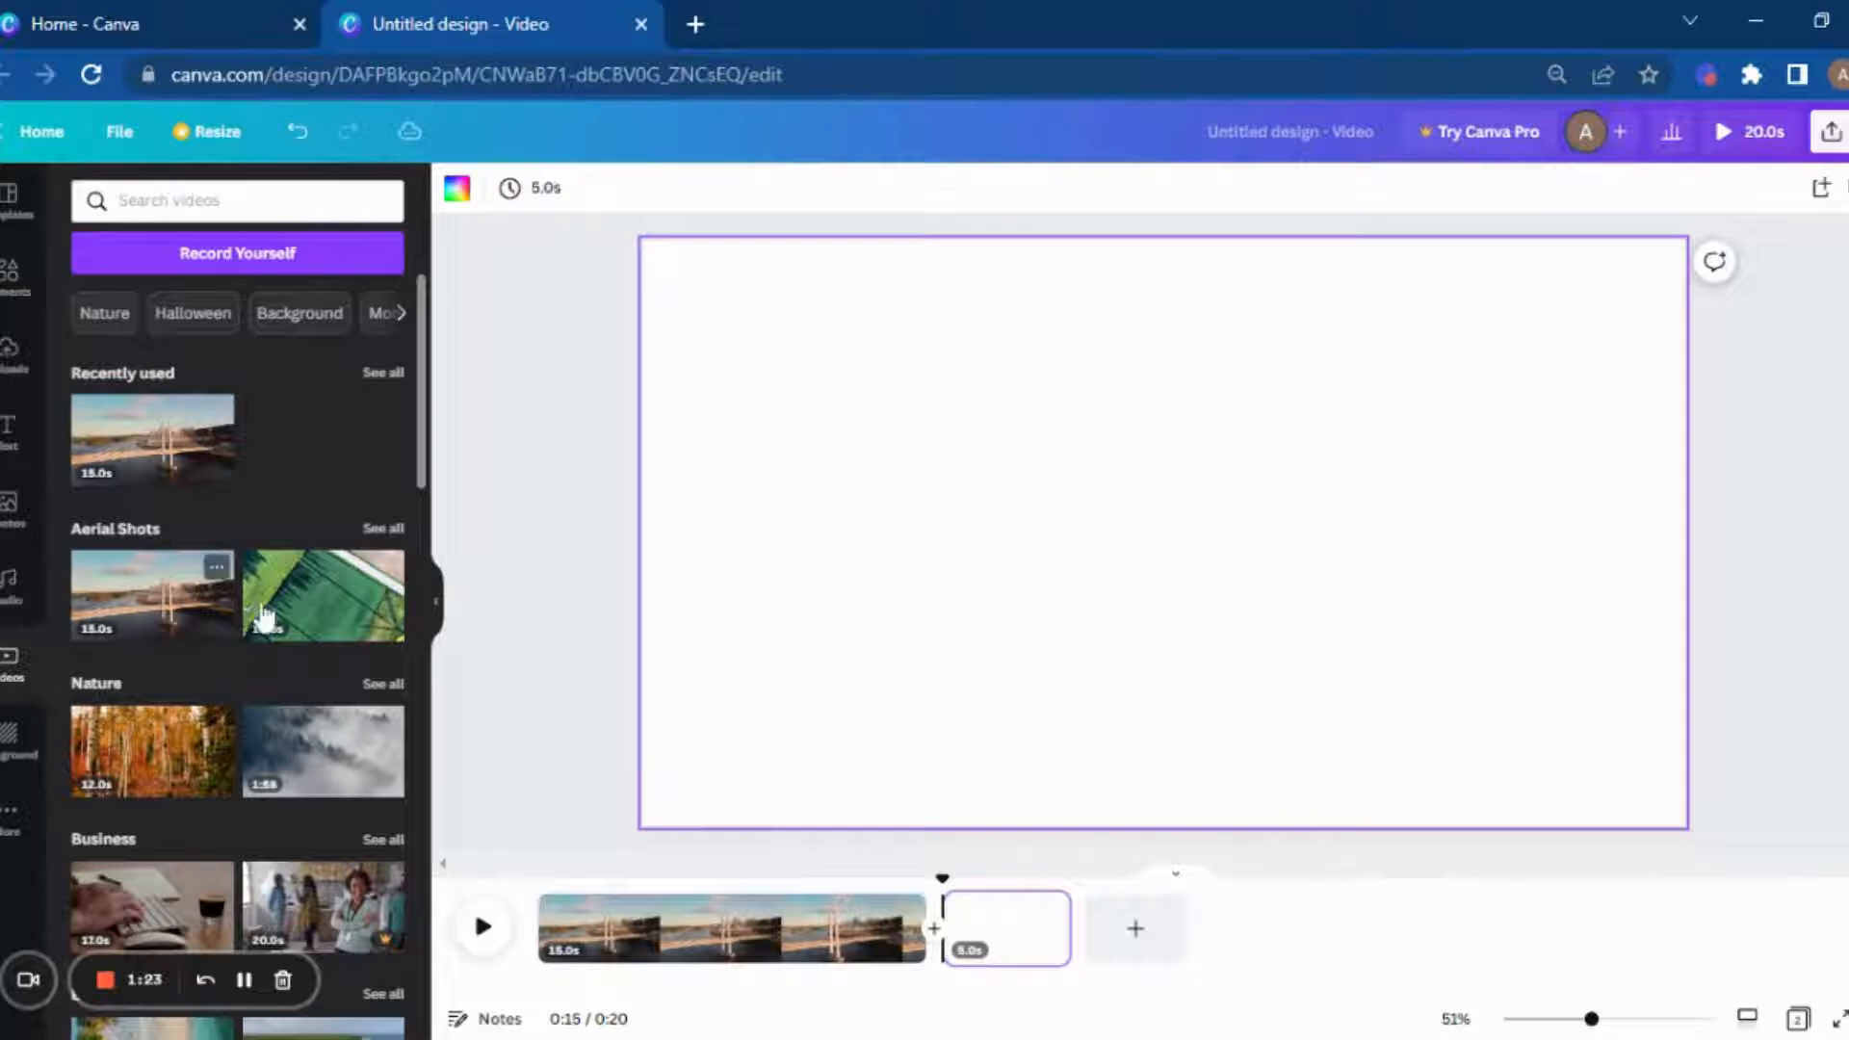
left_click(325, 616)
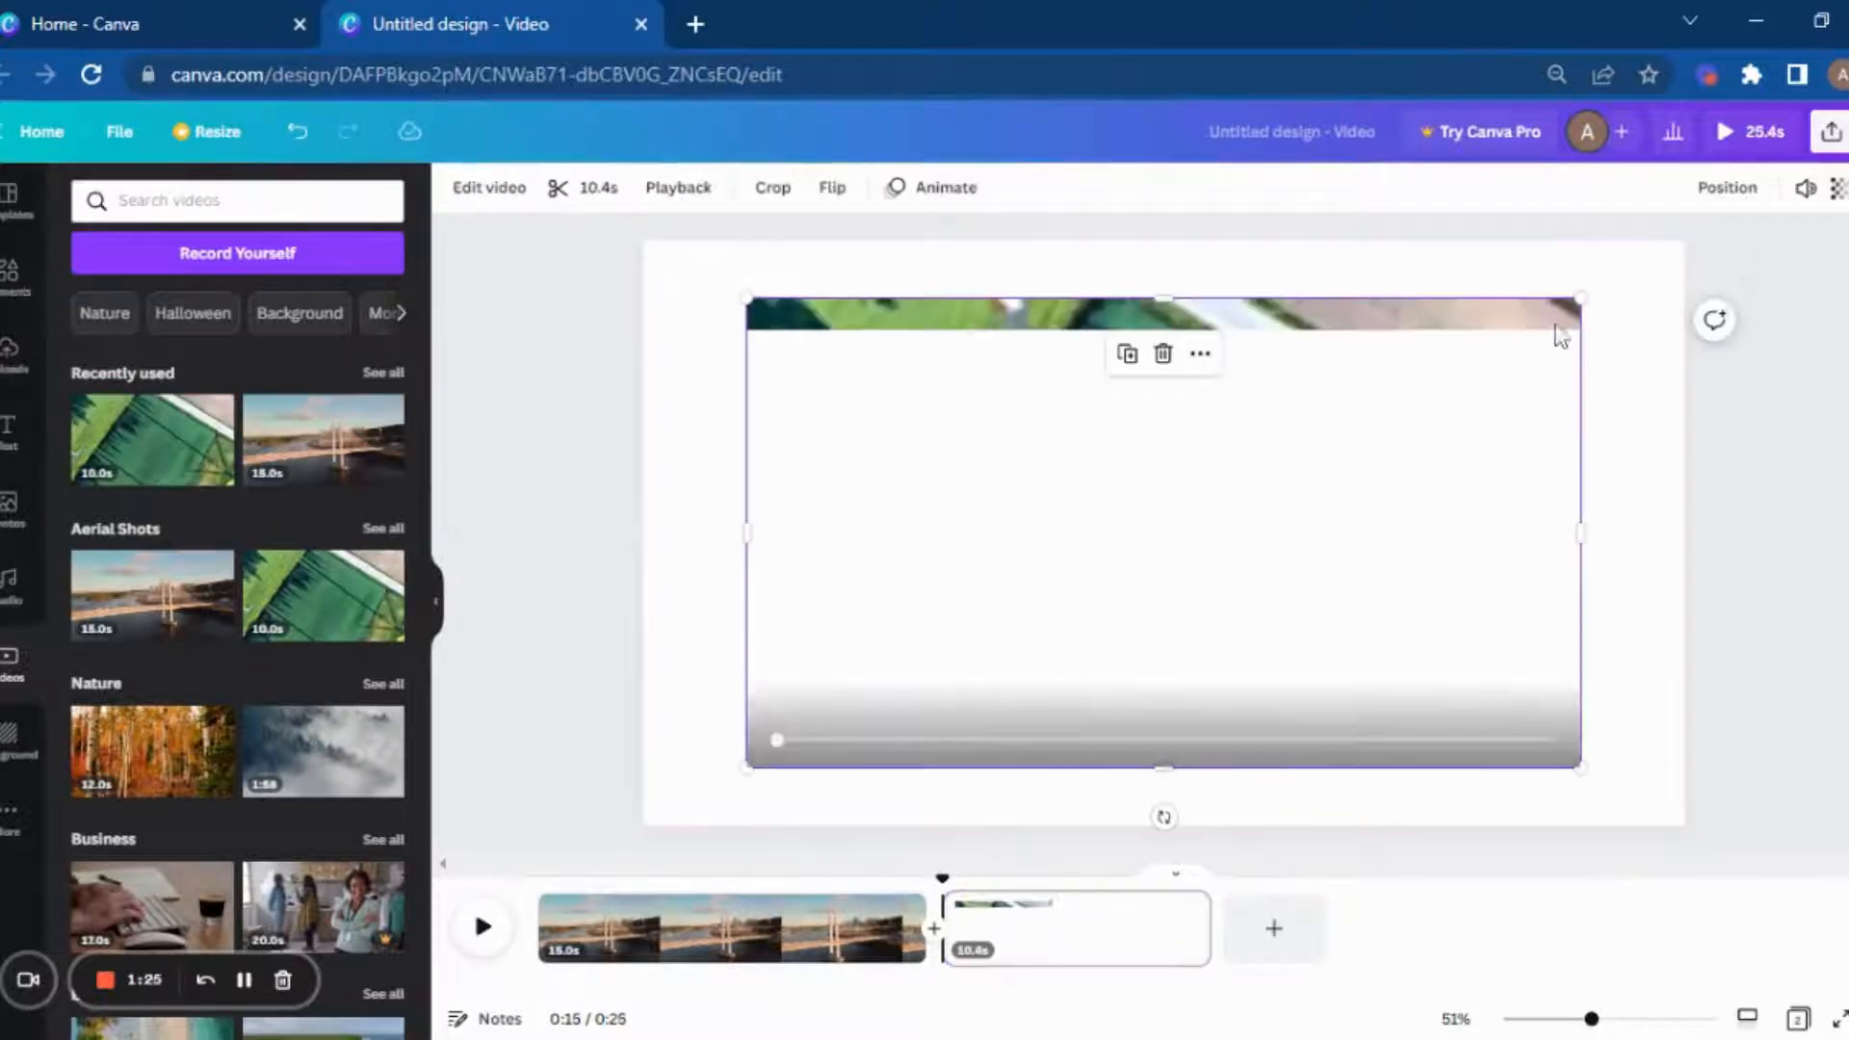
left_click_drag(1579, 300, 1686, 238)
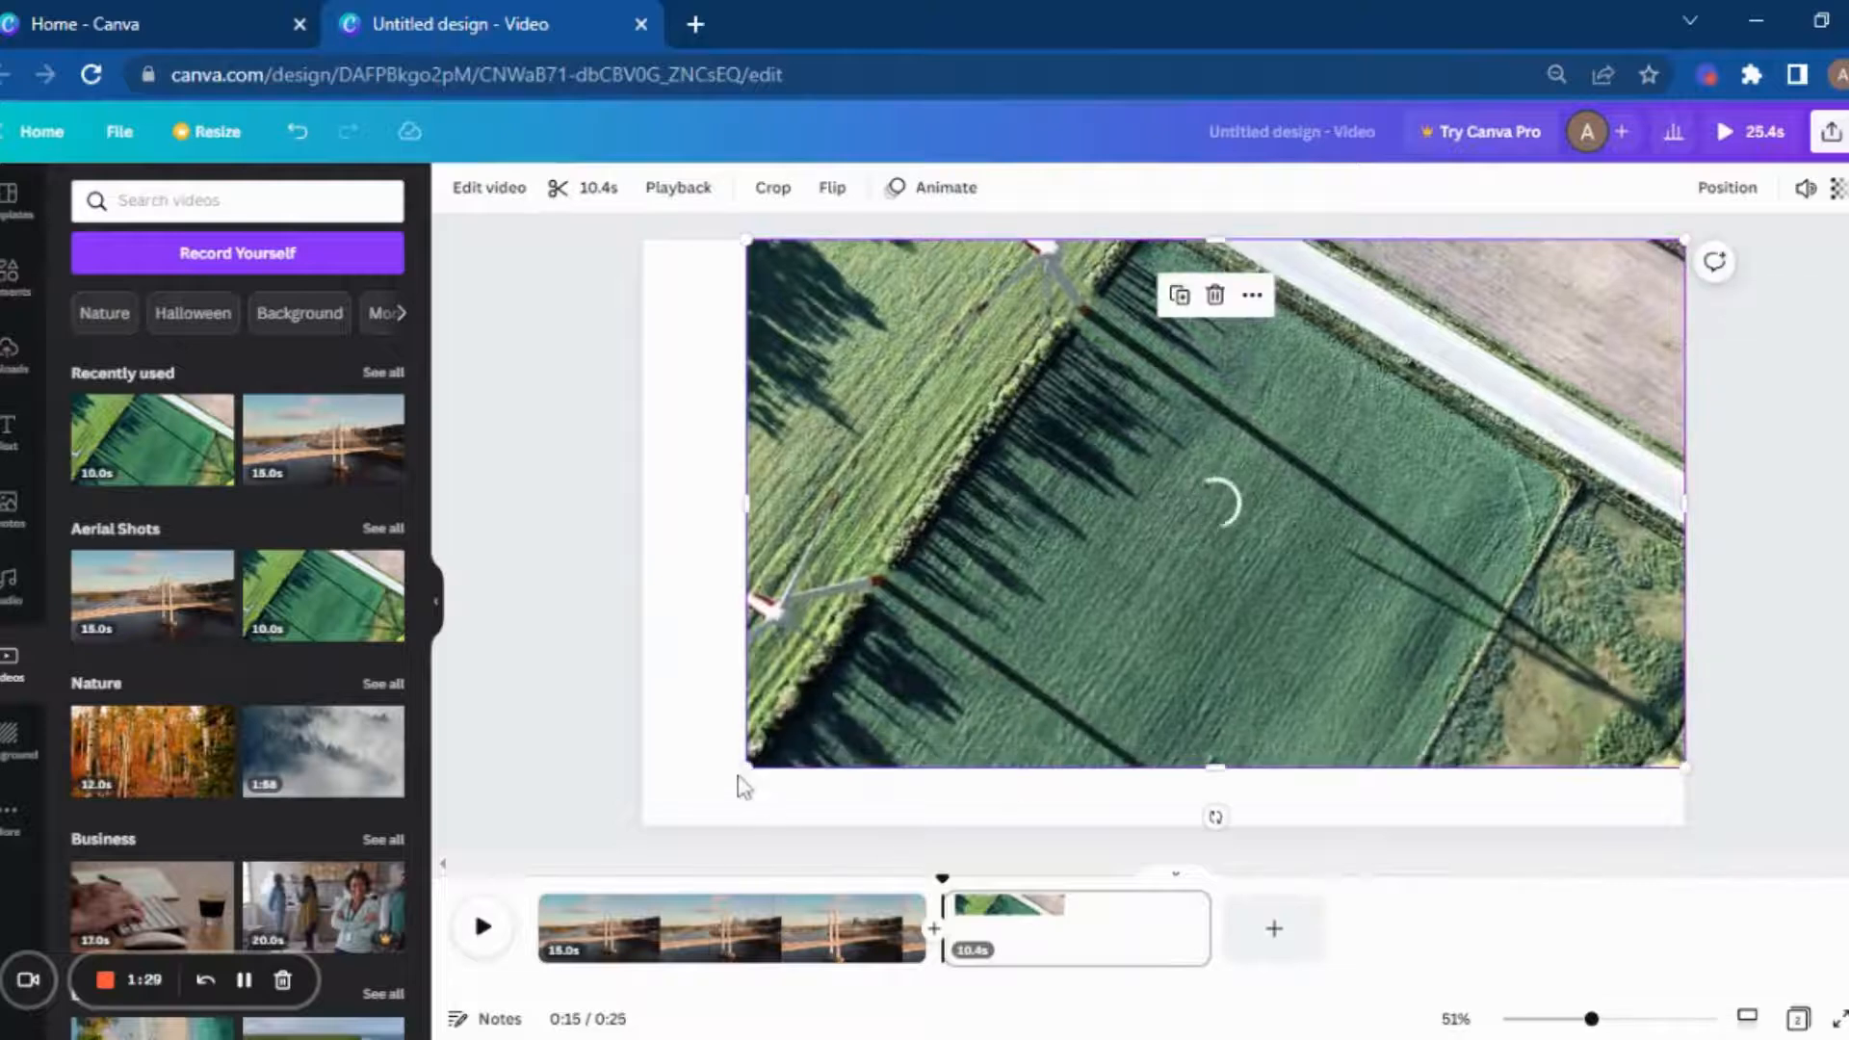
left_click_drag(742, 770, 643, 826)
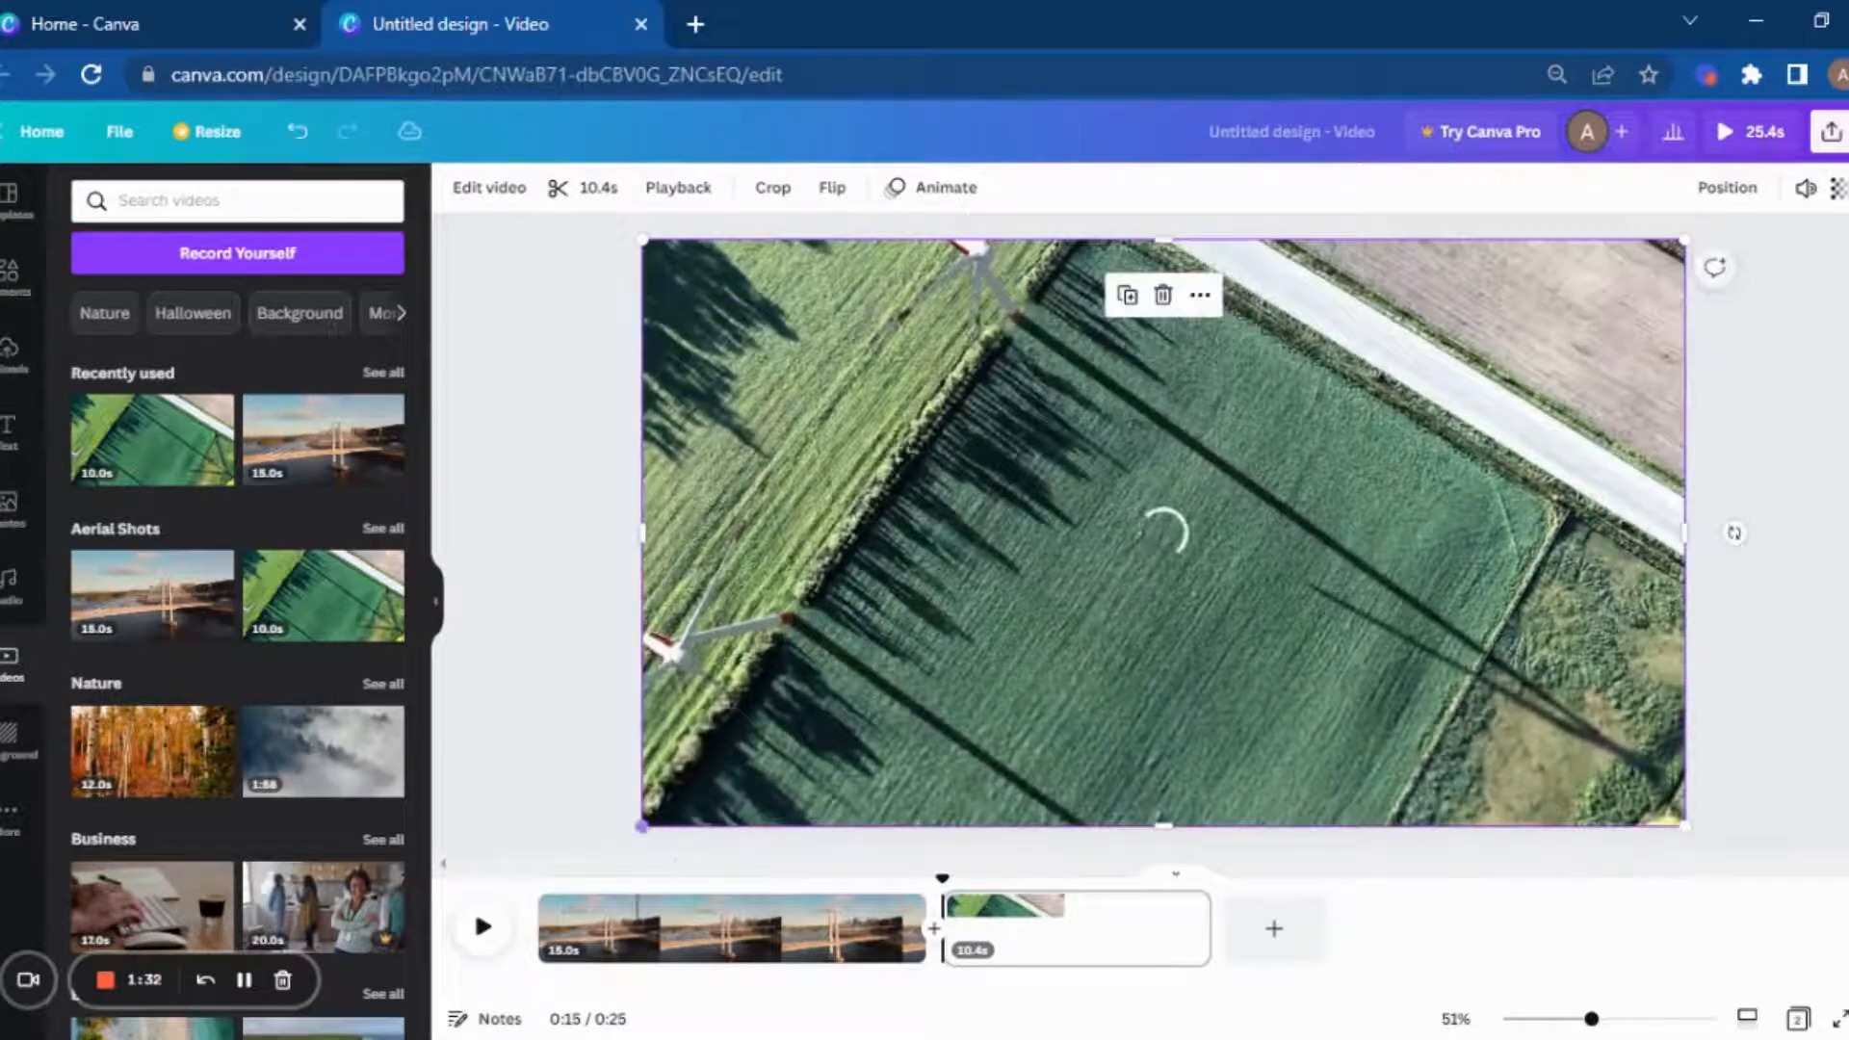
Step: Apply a Color Wipe transition between the bridge and field clips and play the video to preview it
left_click(931, 951)
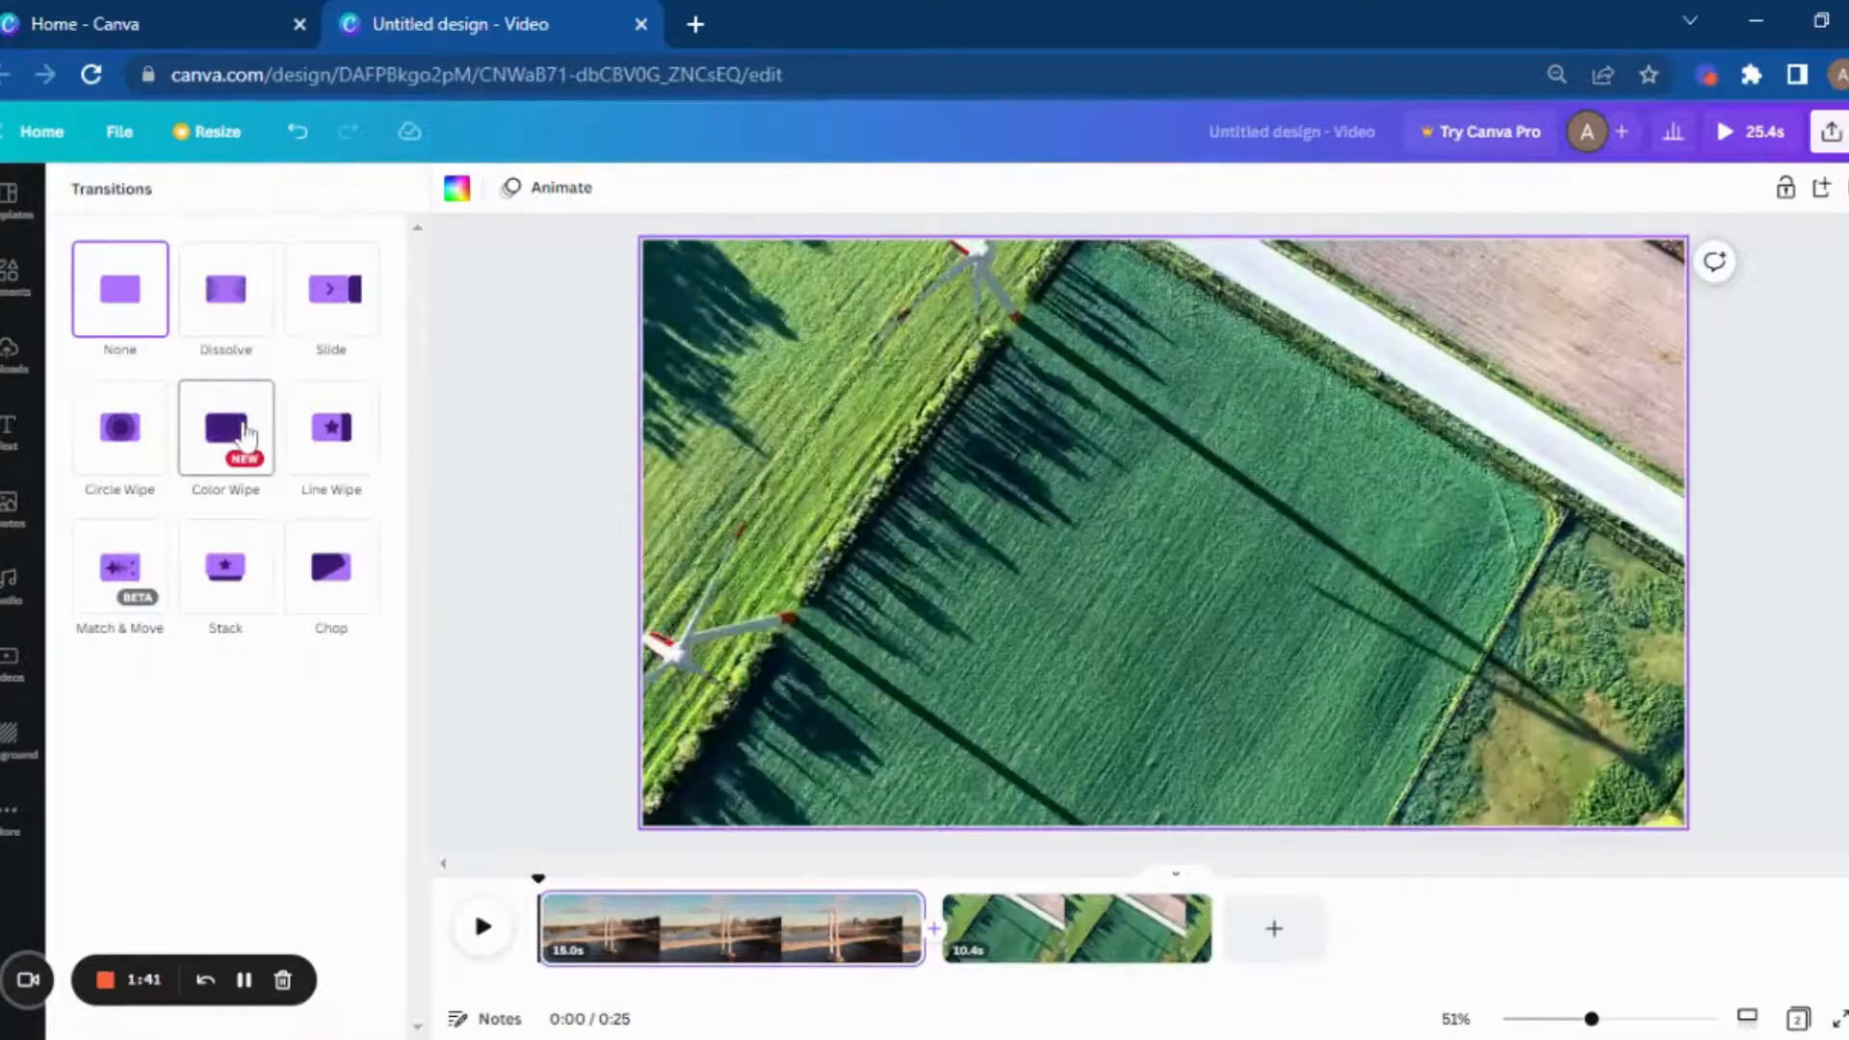
left_click(243, 434)
left_click(485, 952)
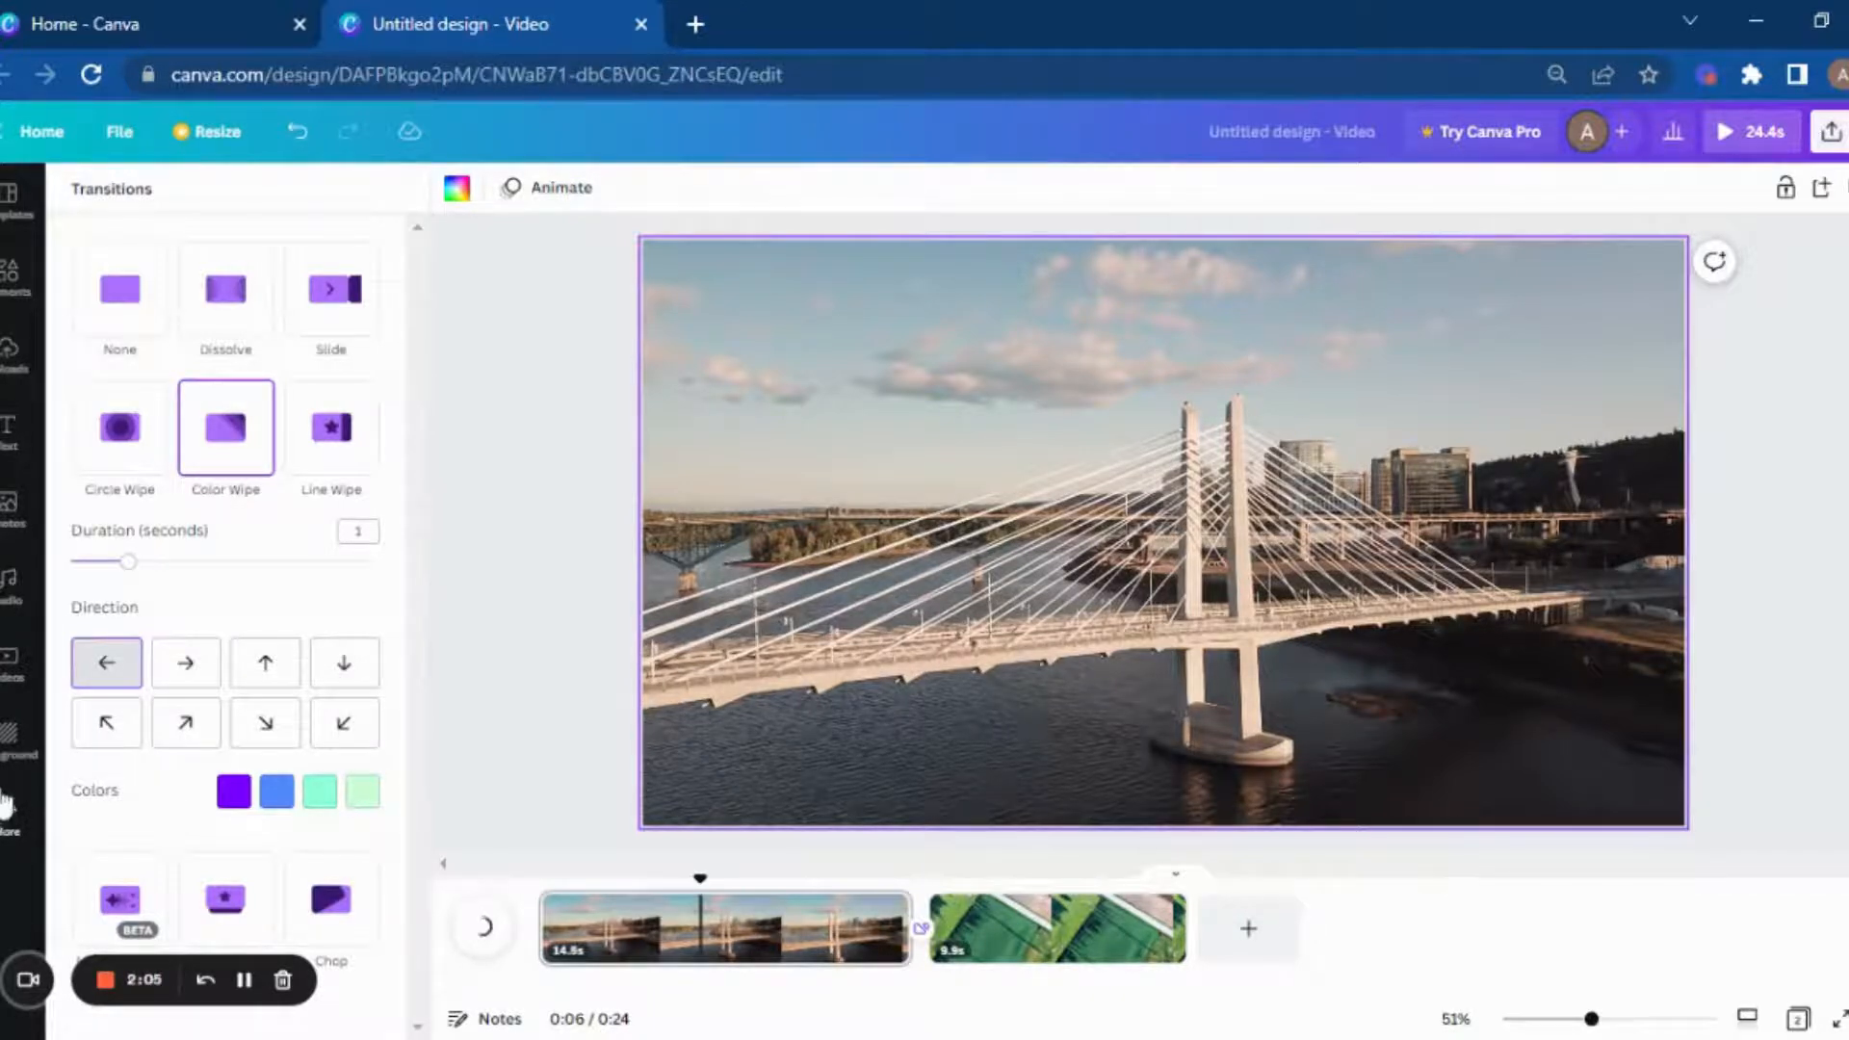
Step: Add Ukulele Song from the Happy audio category as the video's background music
left_click(7, 592)
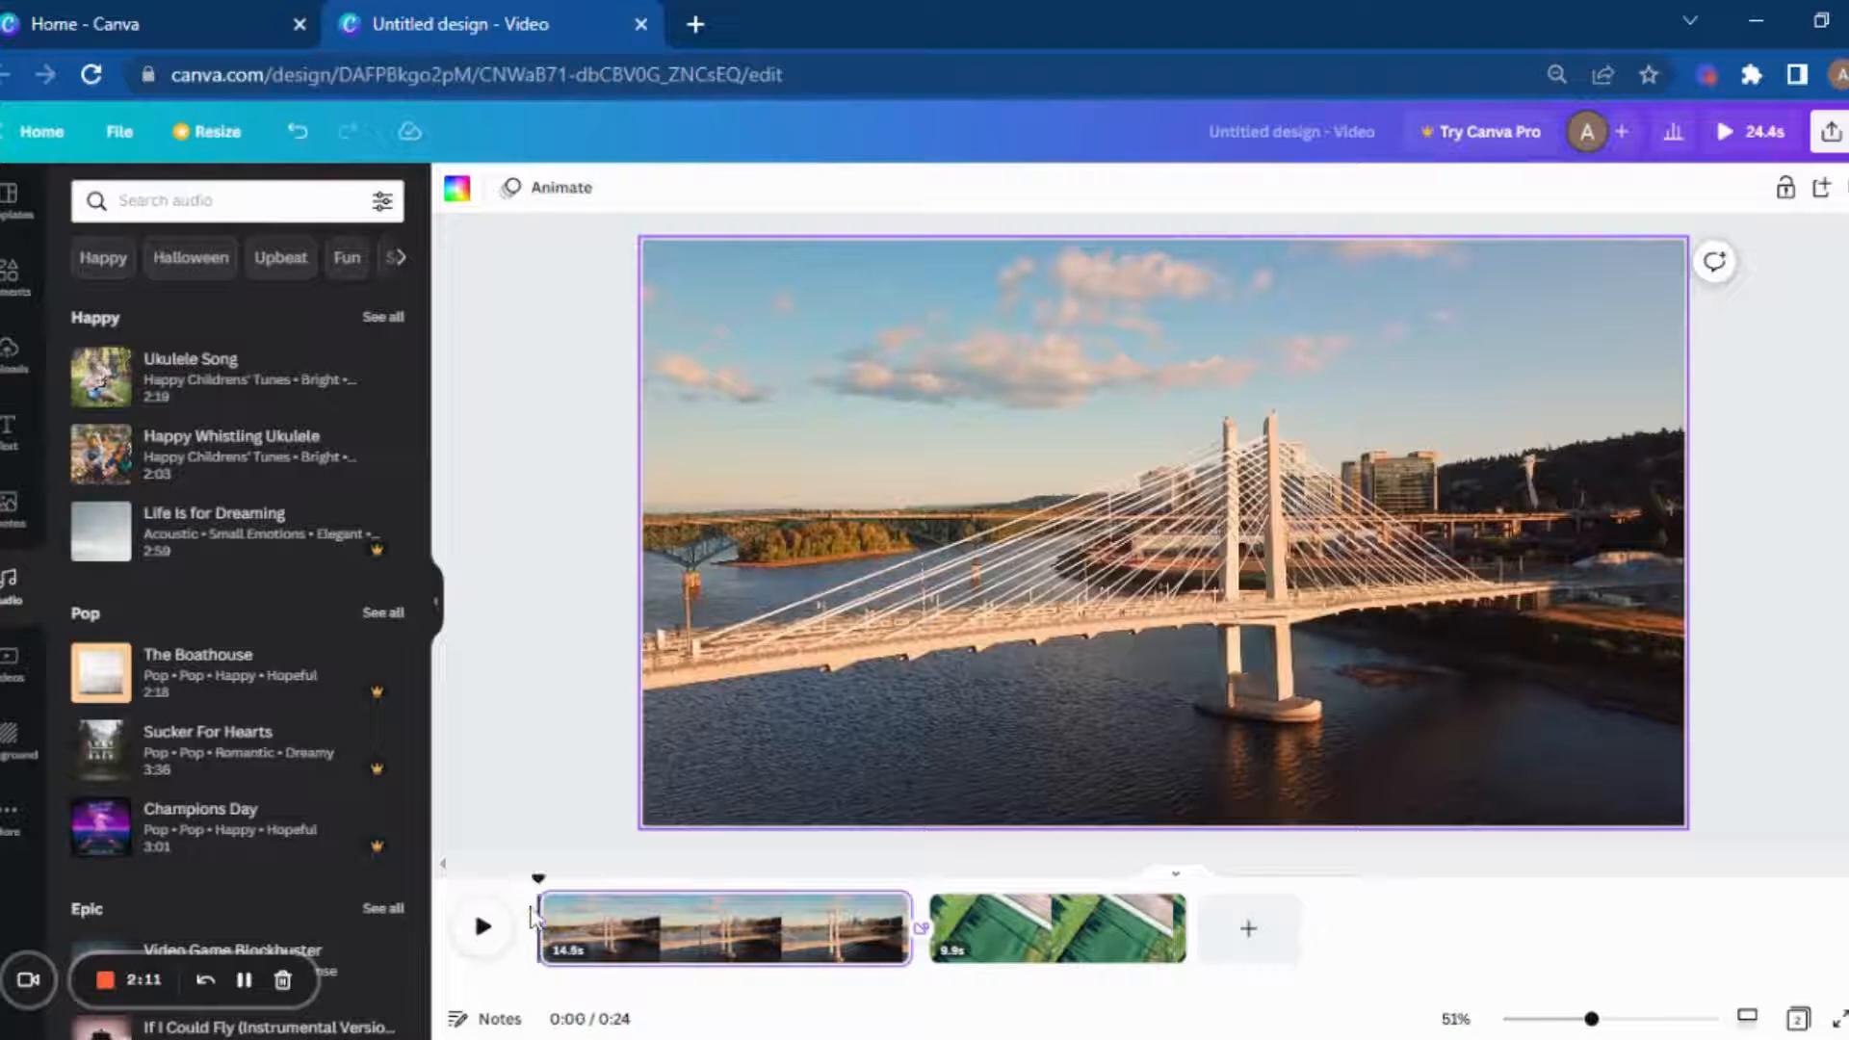
left_click(250, 382)
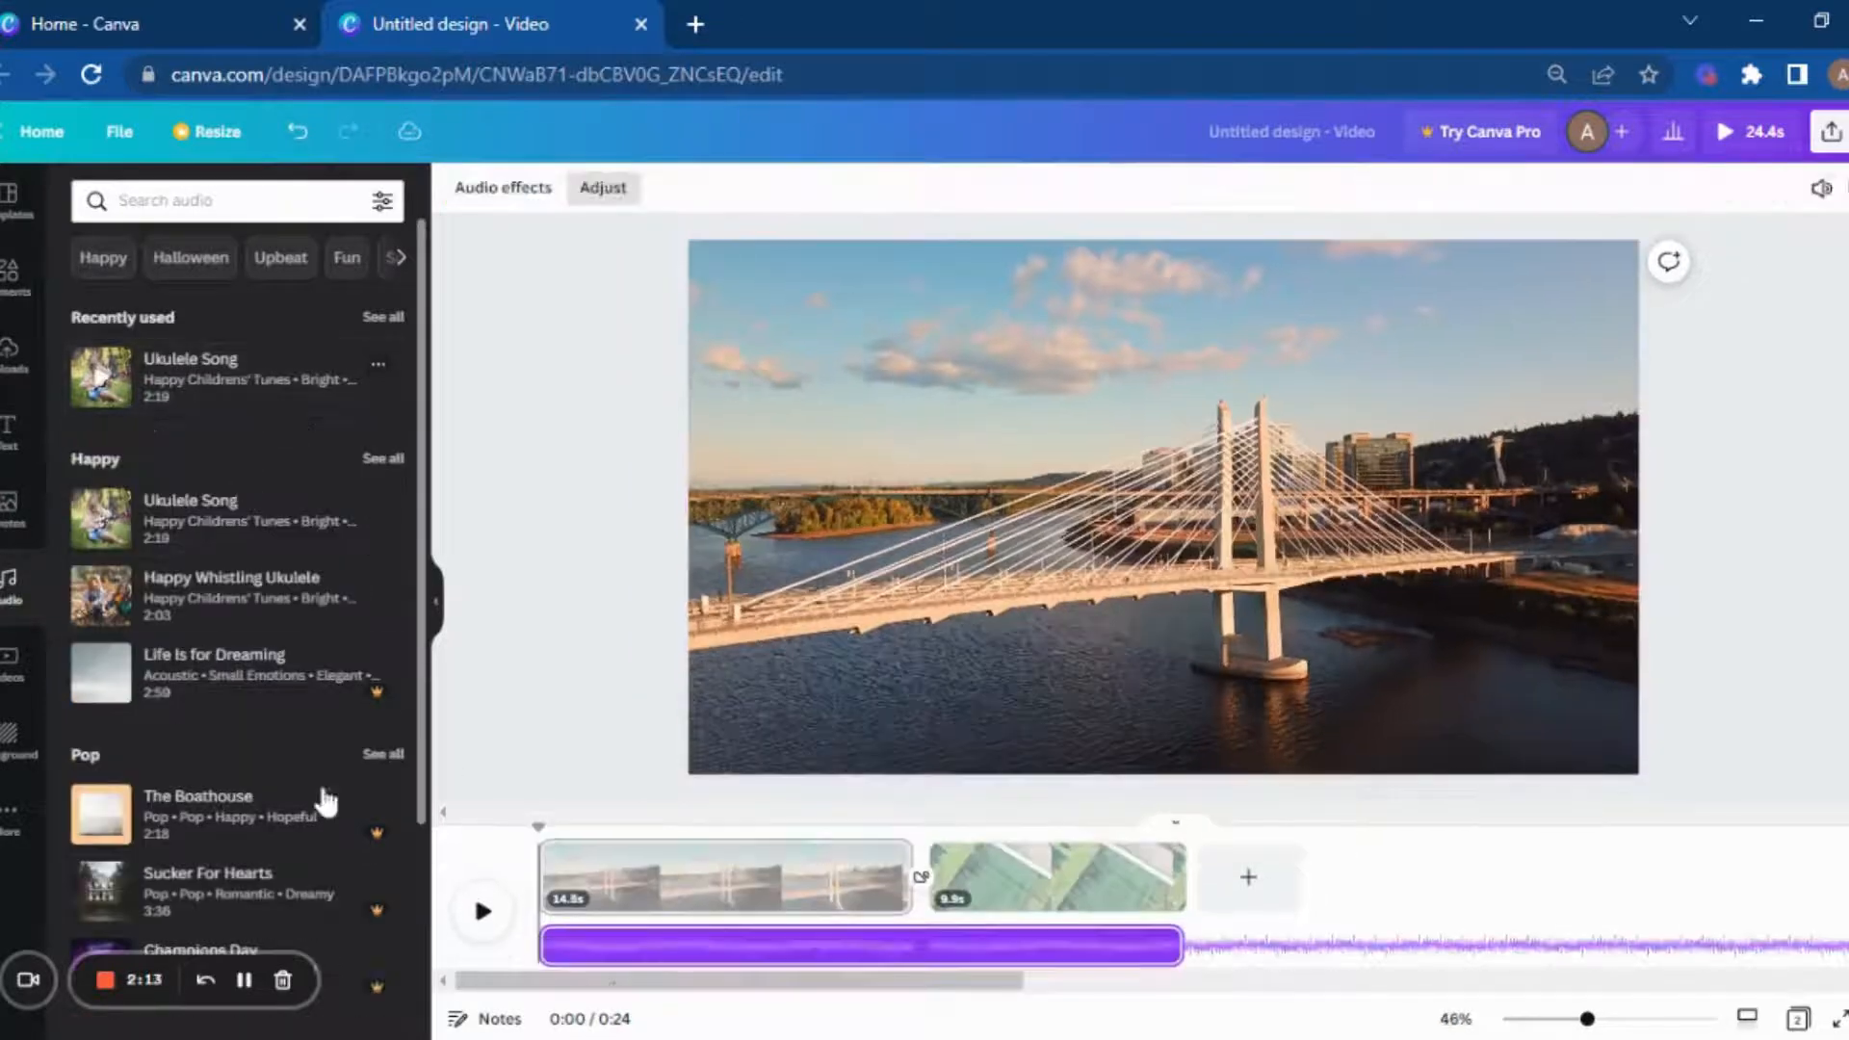
left_click(590, 665)
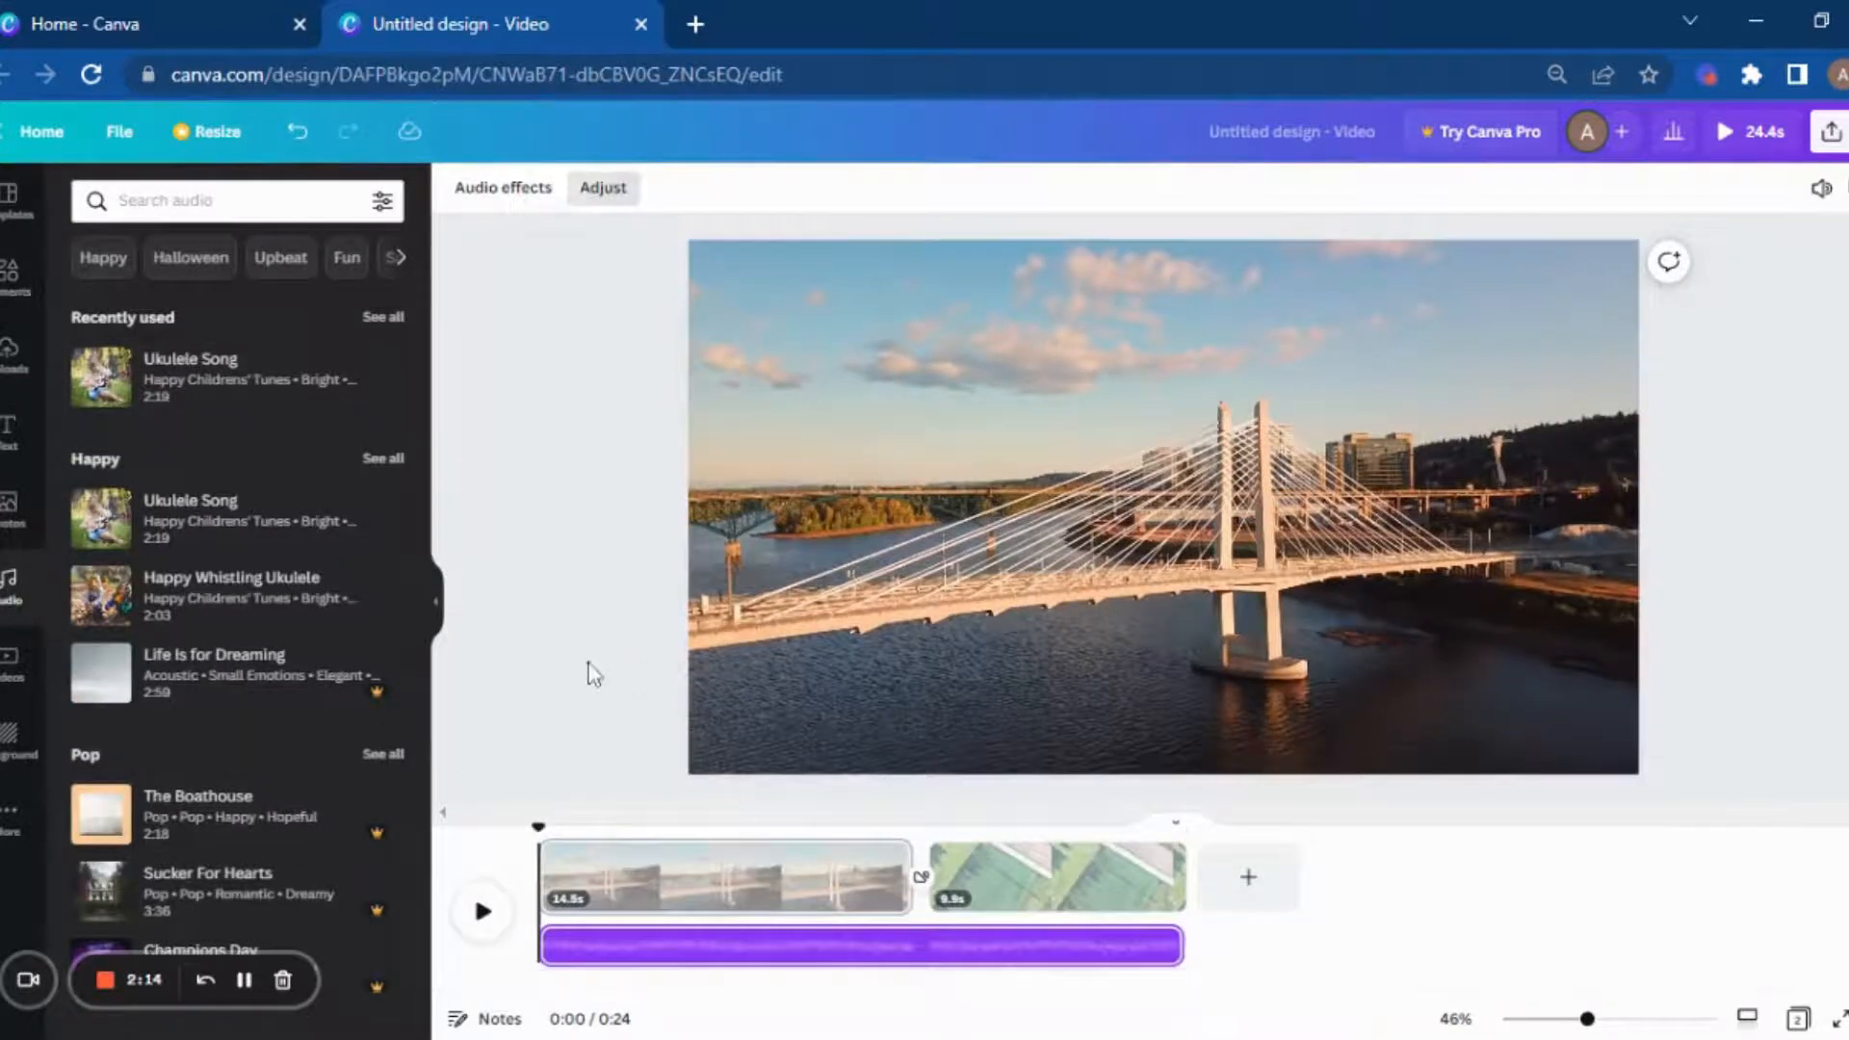
Step: Set the fade-in of the Ukulele Song audio track to 2 seconds
left_click(754, 954)
left_click(523, 190)
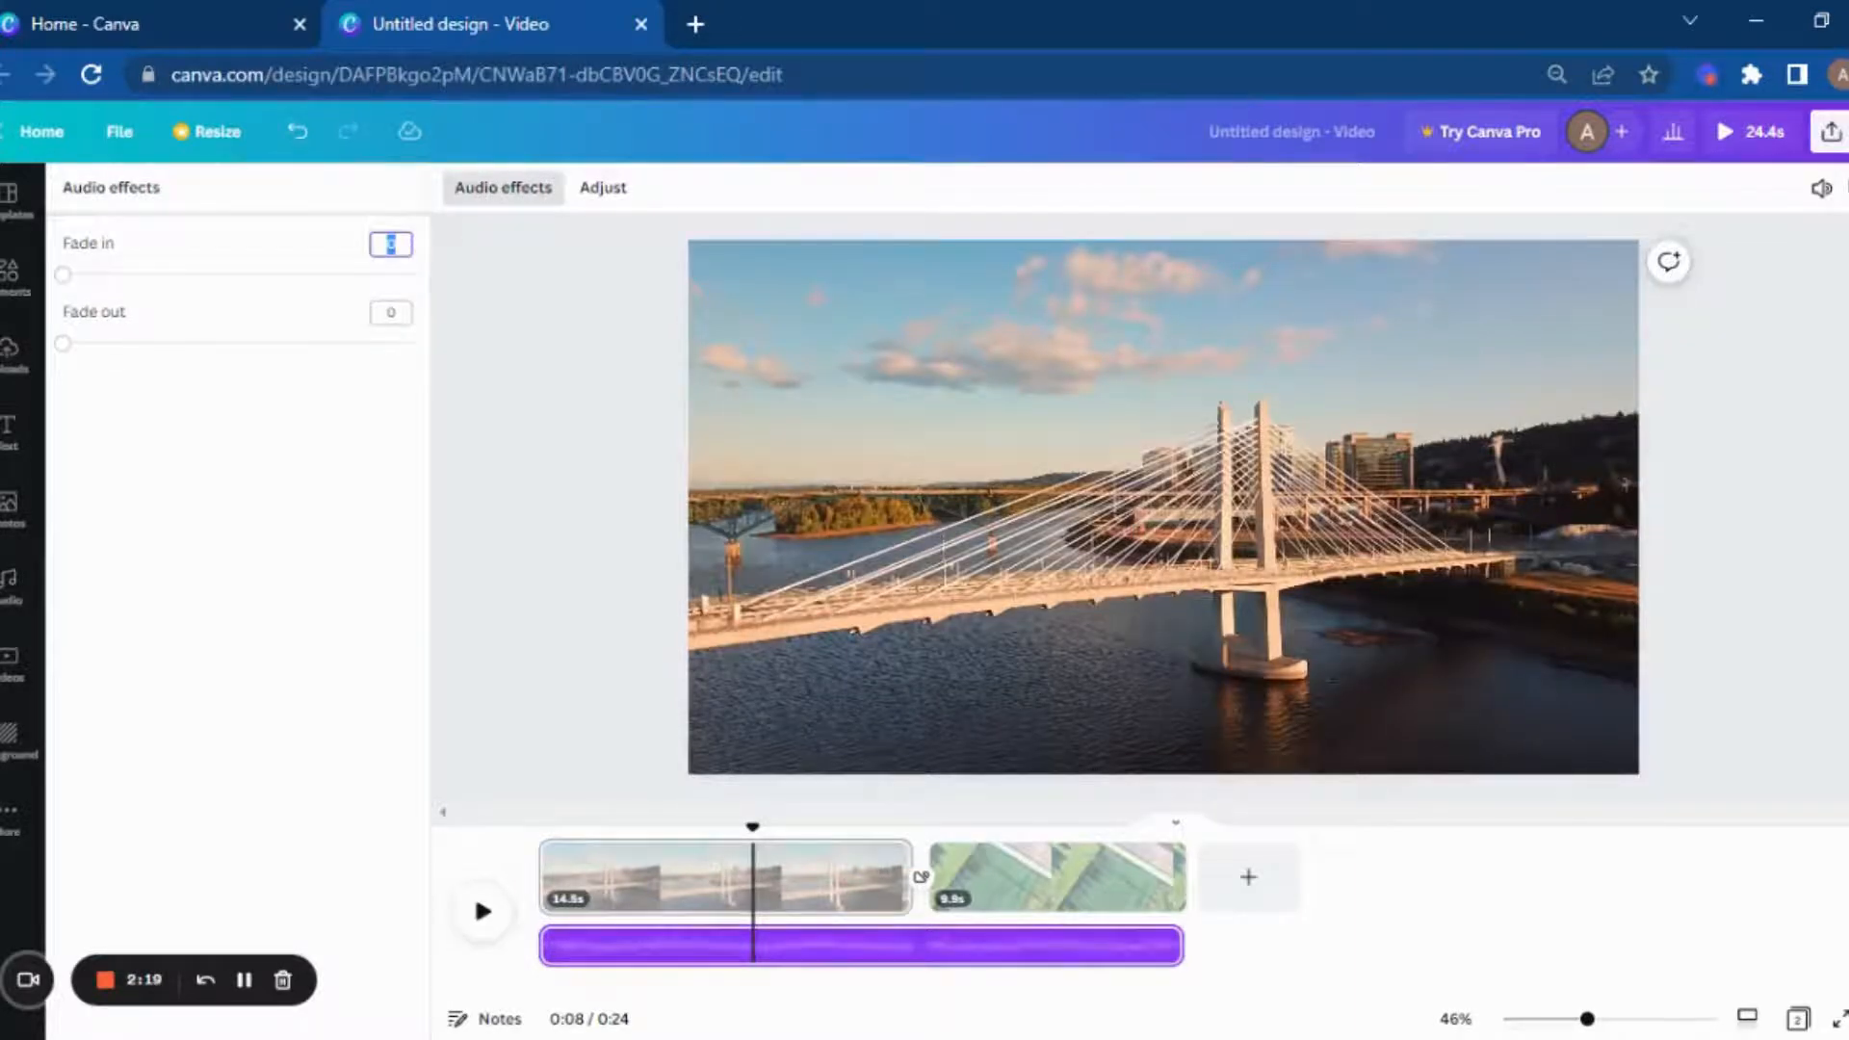
type("2")
key("Tab")
left_click(520, 617)
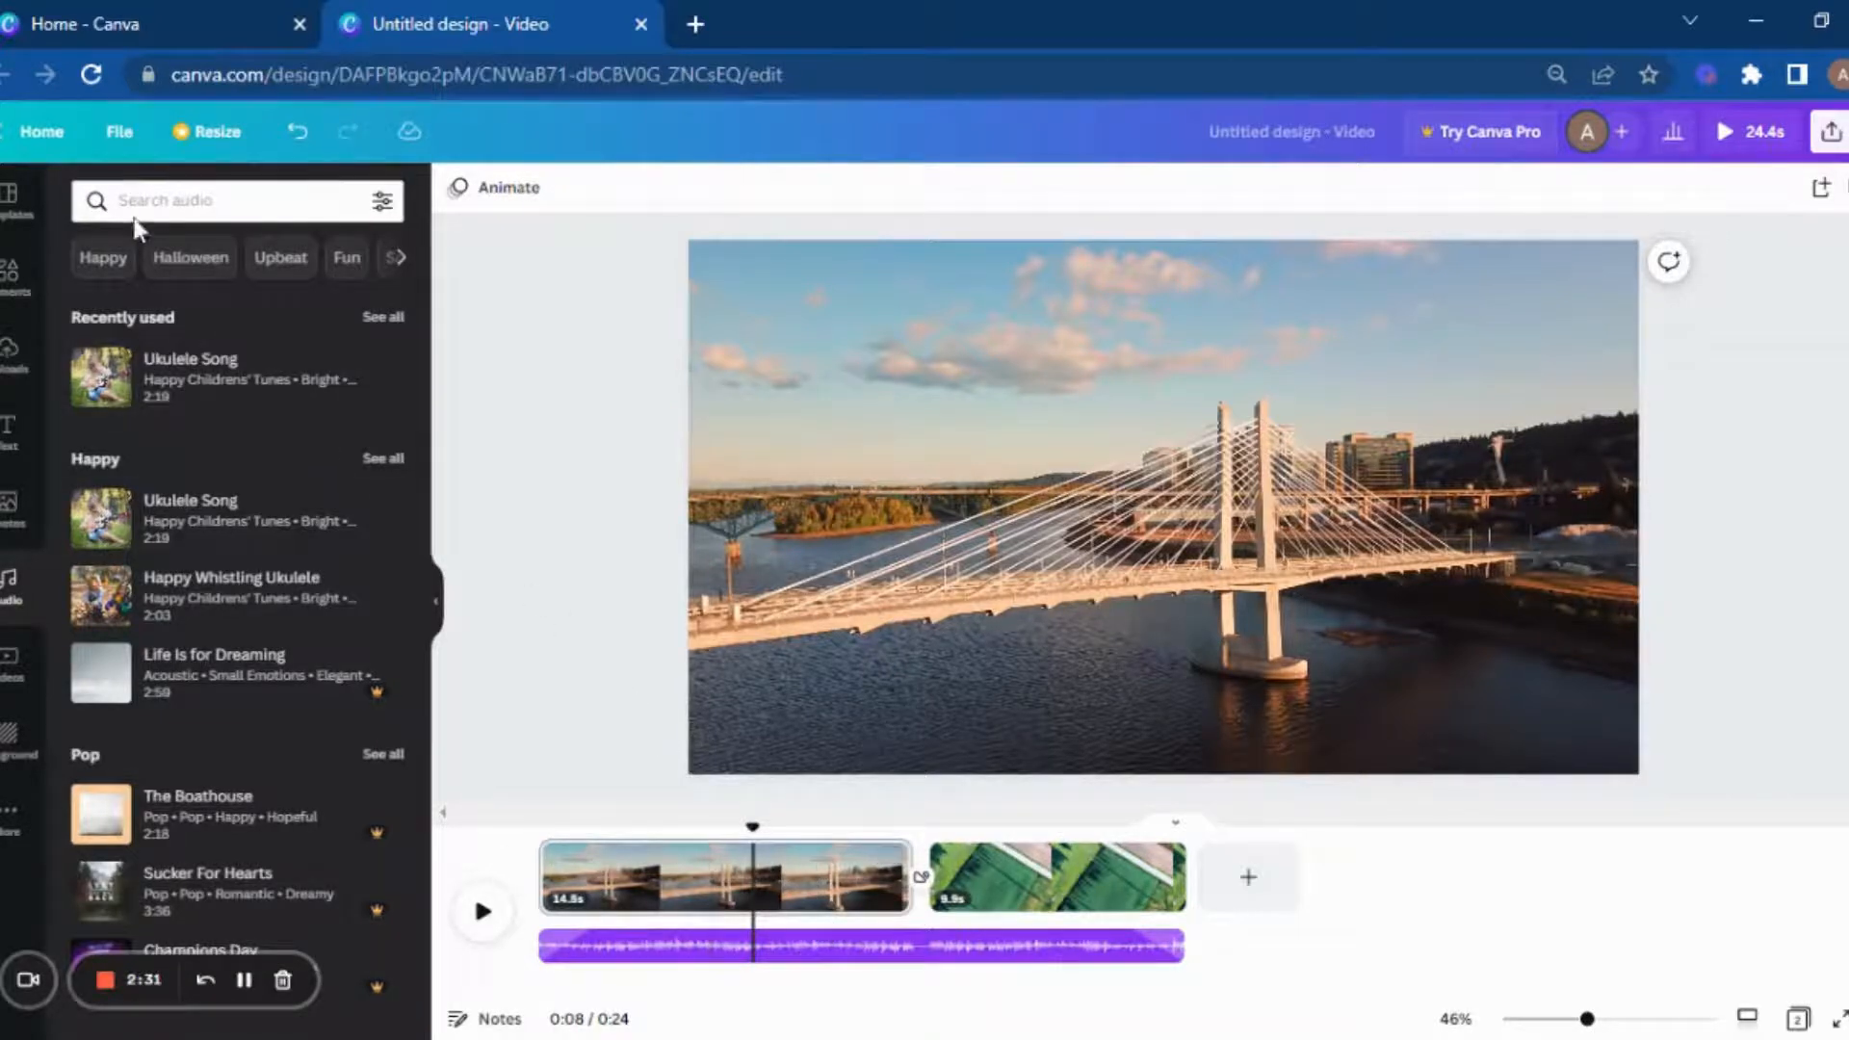
Step: Open the design's download settings and choose MP4 Video as the file type
left_click(135, 149)
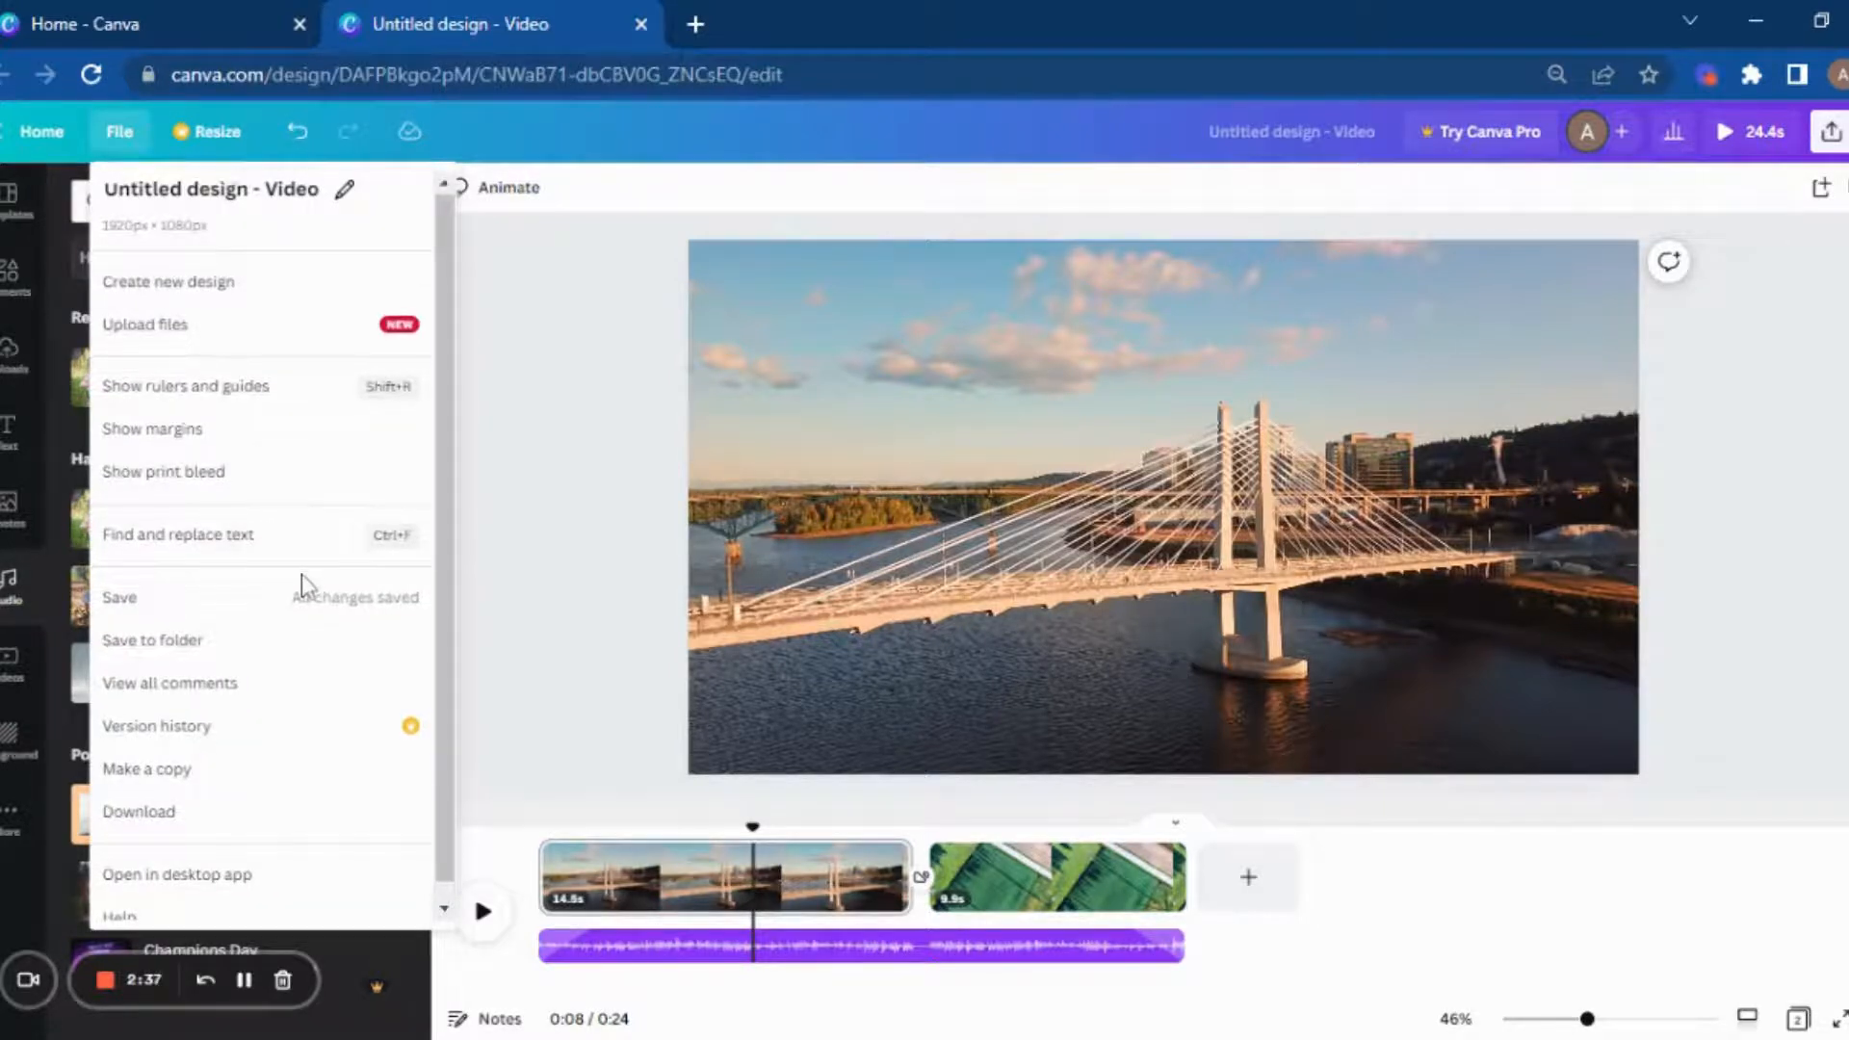
scroll(302, 578, "down", 1)
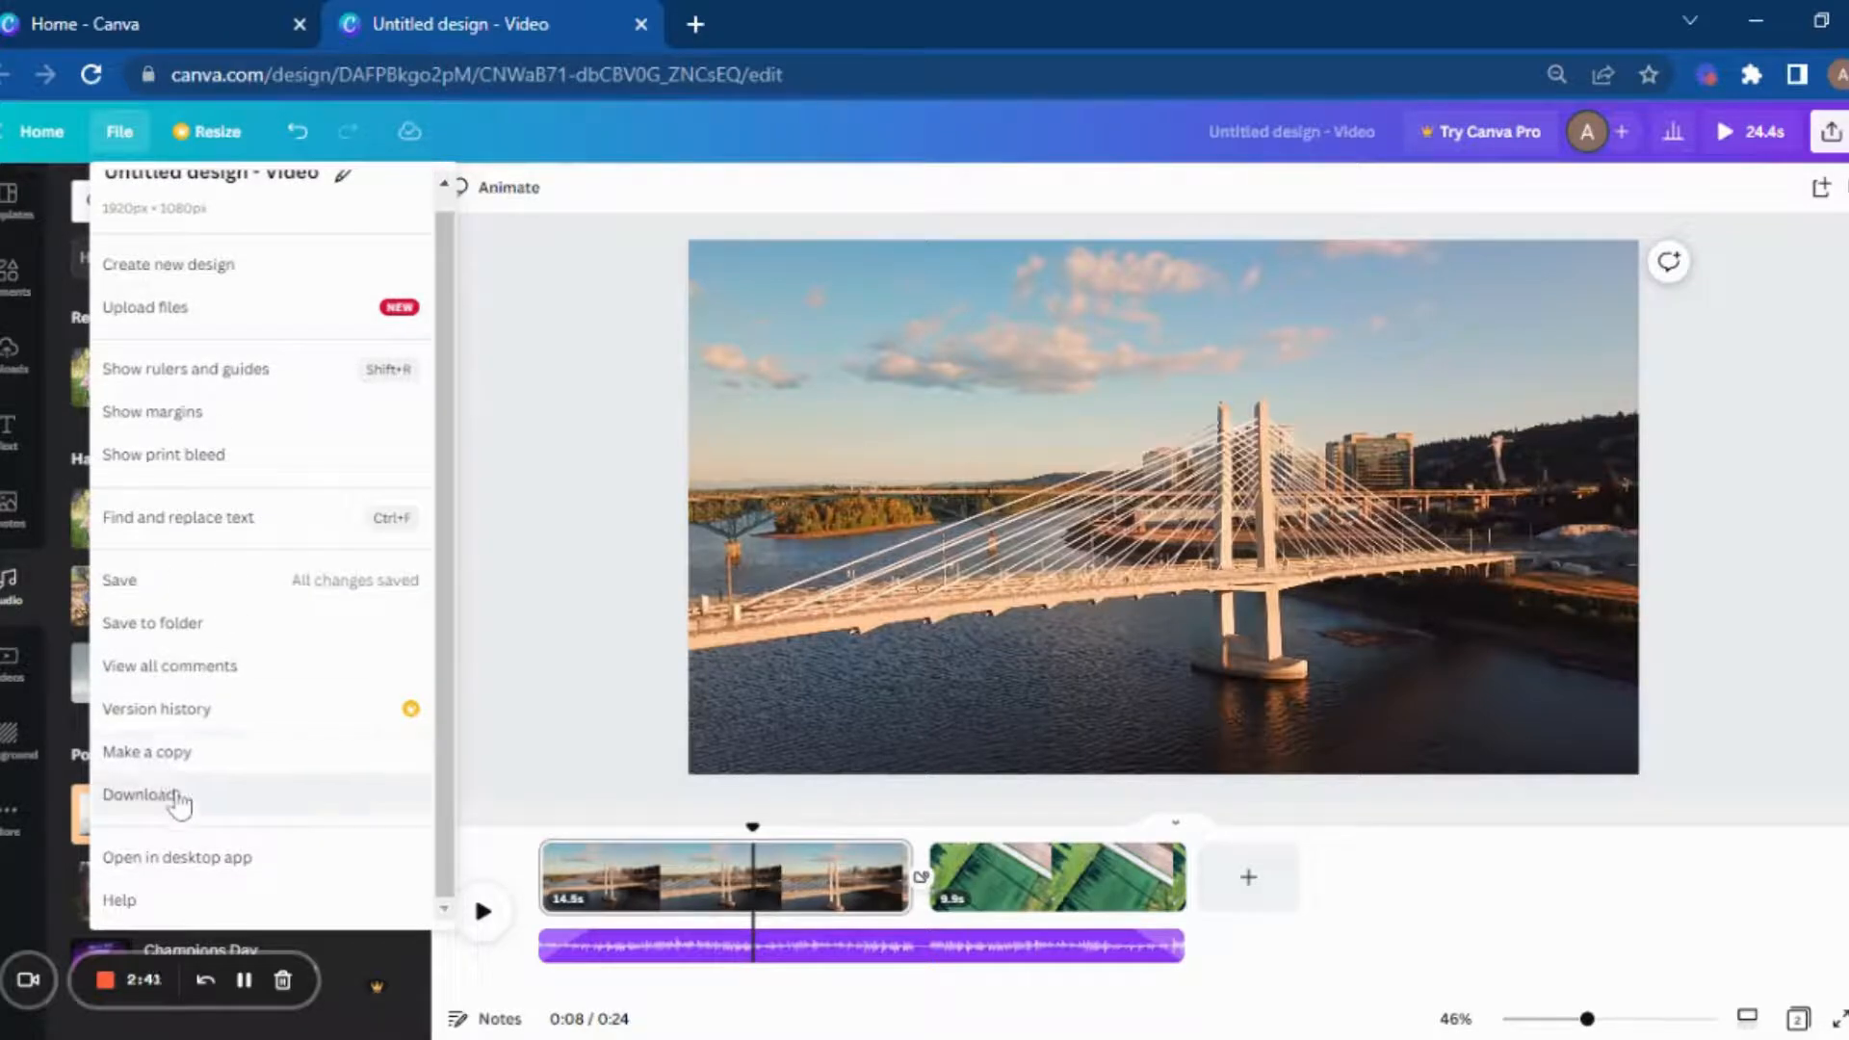
left_click(144, 795)
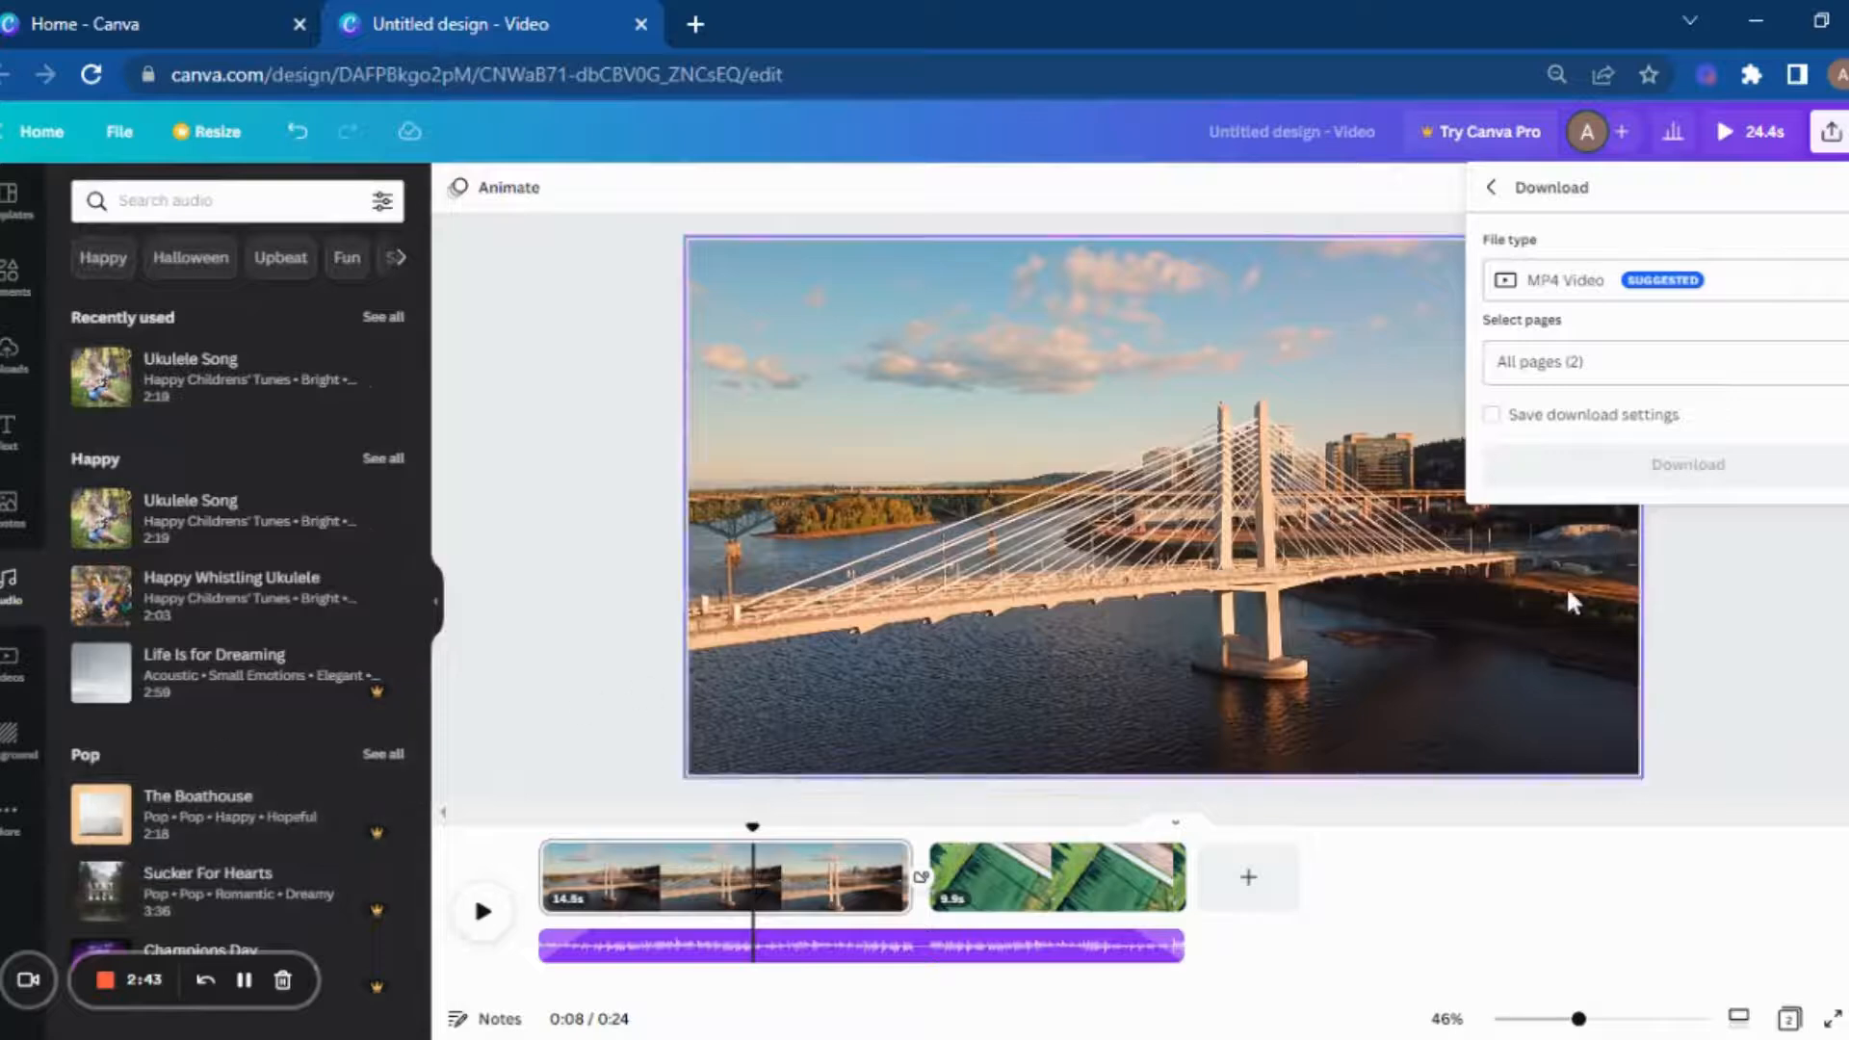
left_click(1657, 280)
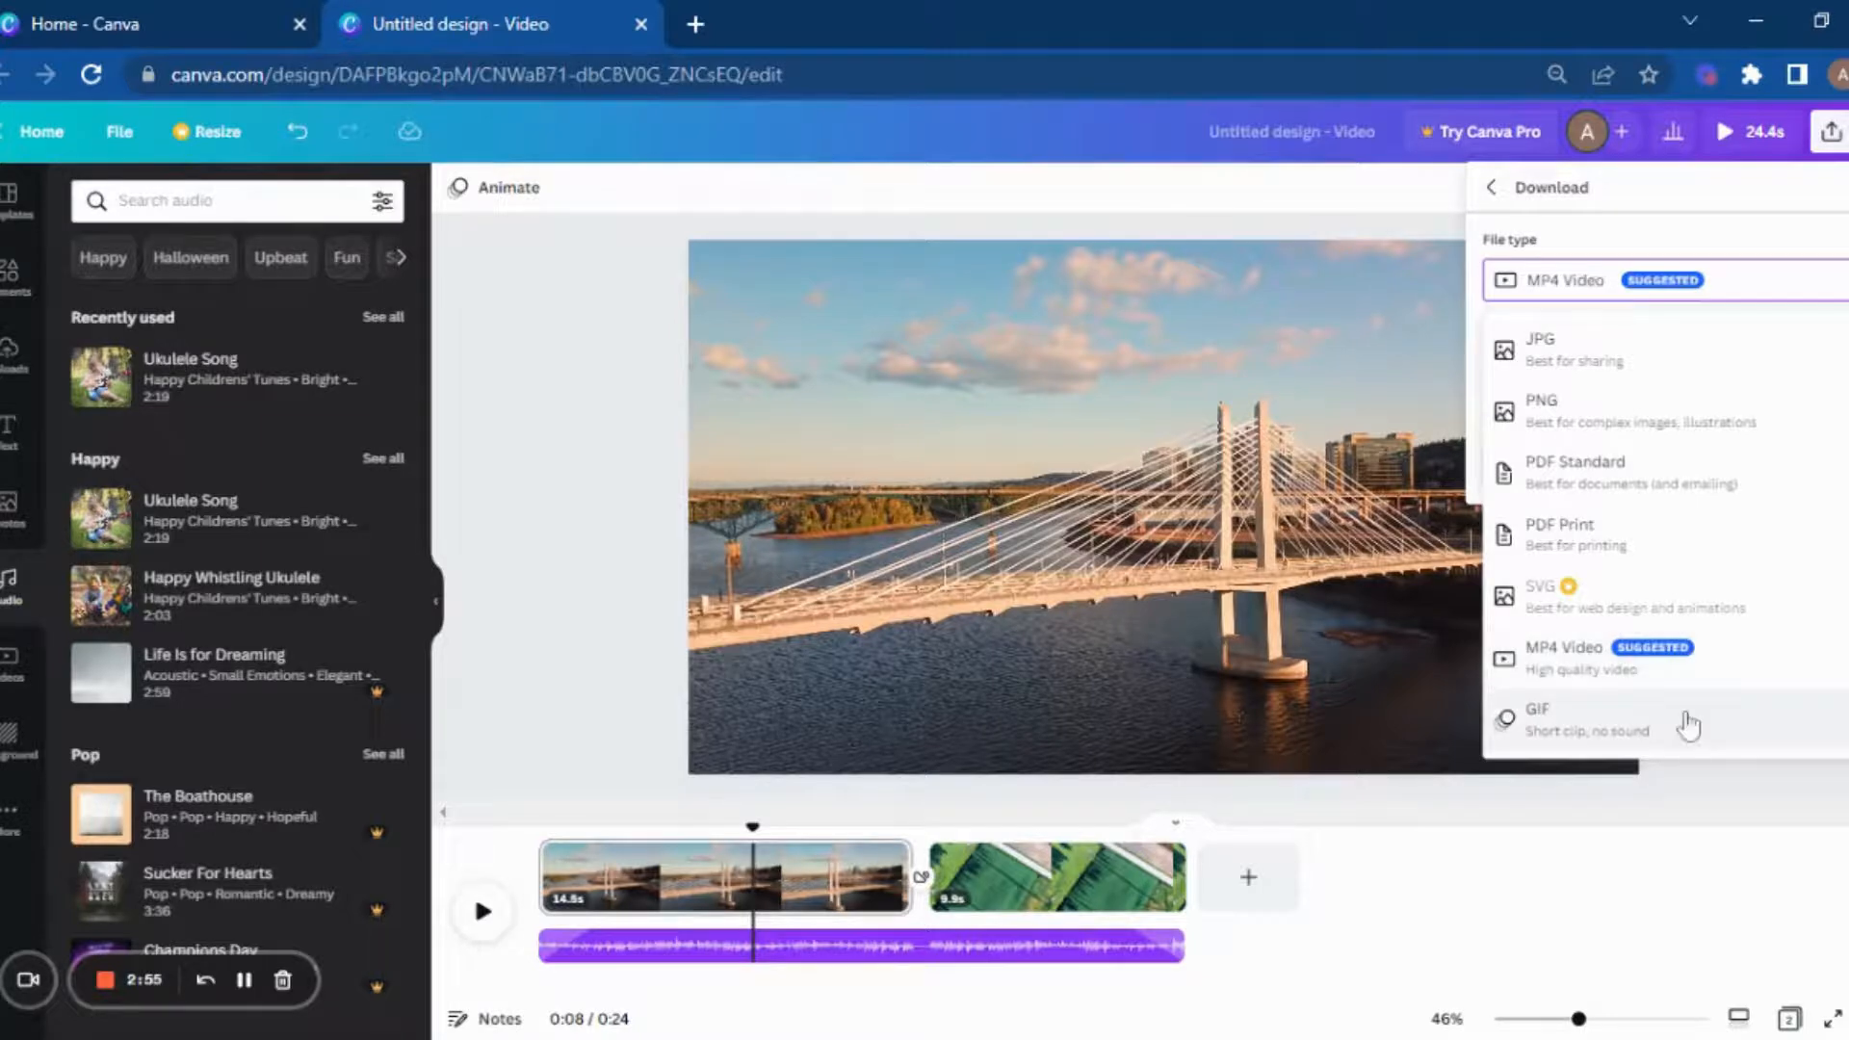
left_click(1644, 659)
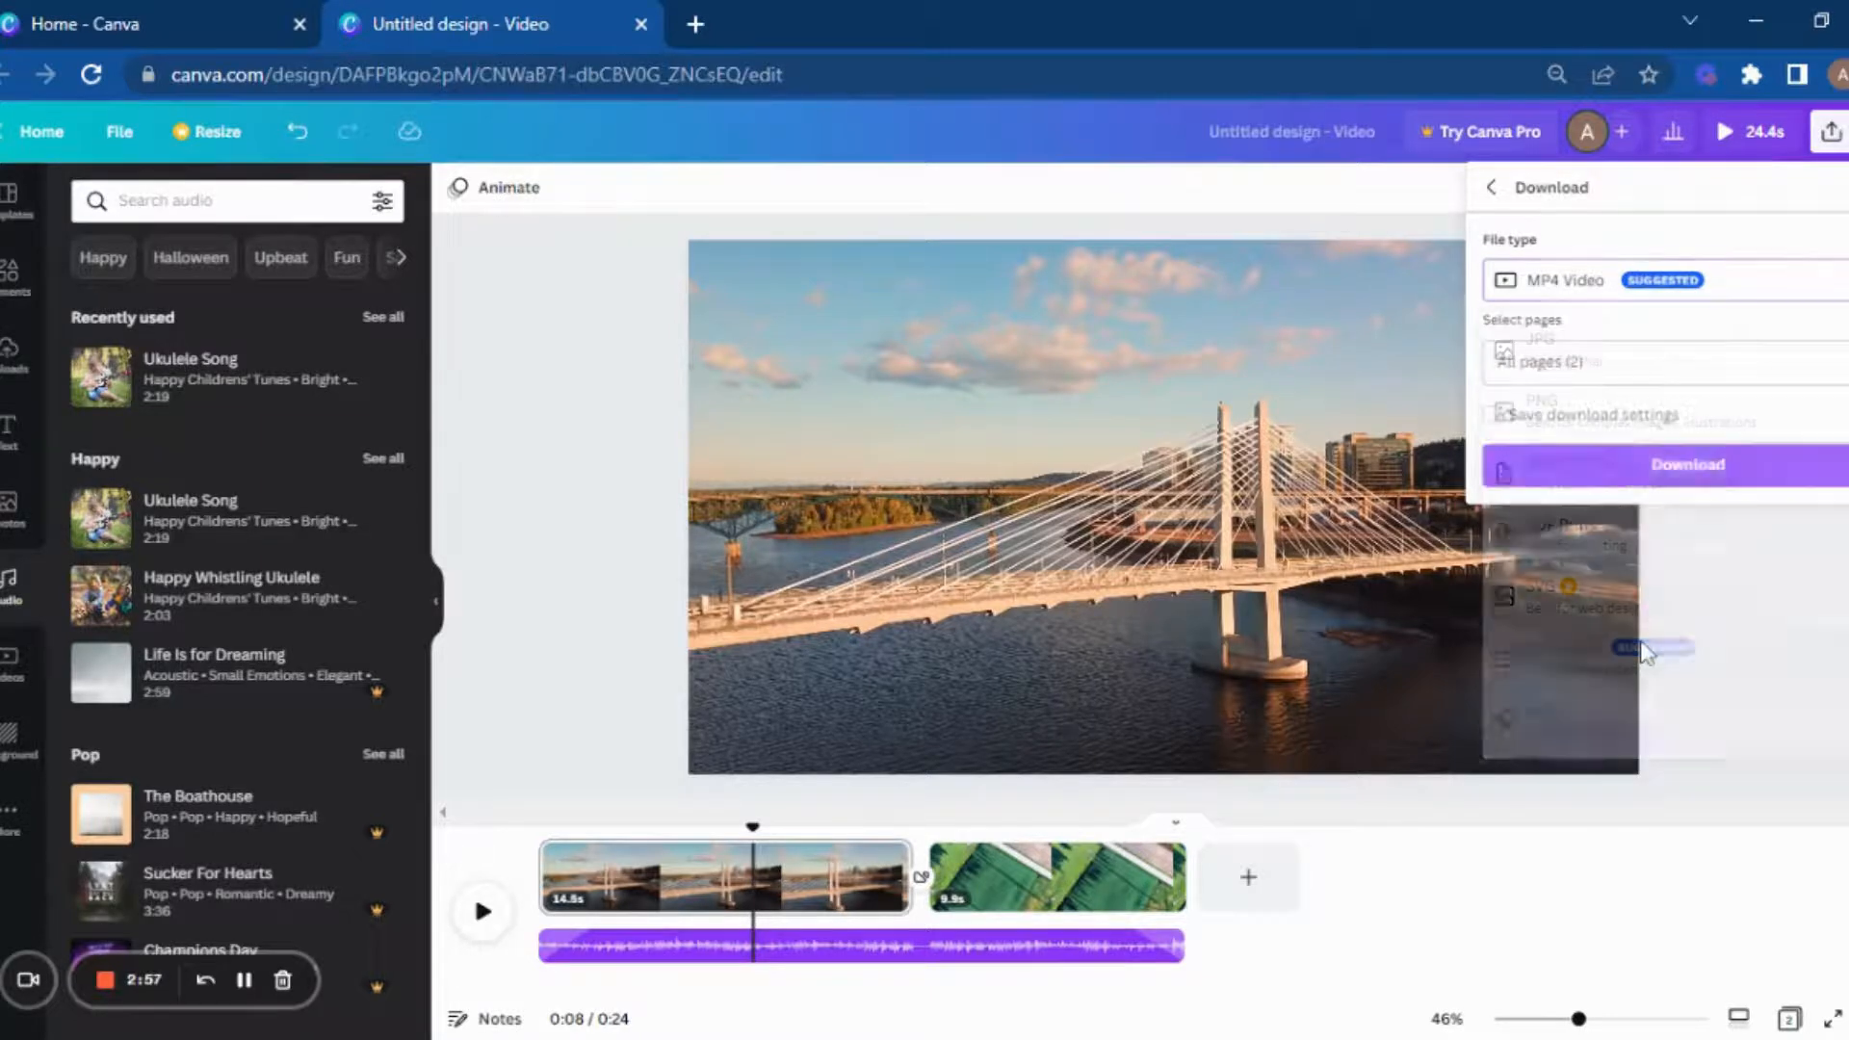
Step: Download all pages (1–2) of the video with Save download settings enabled
left_click(1809, 371)
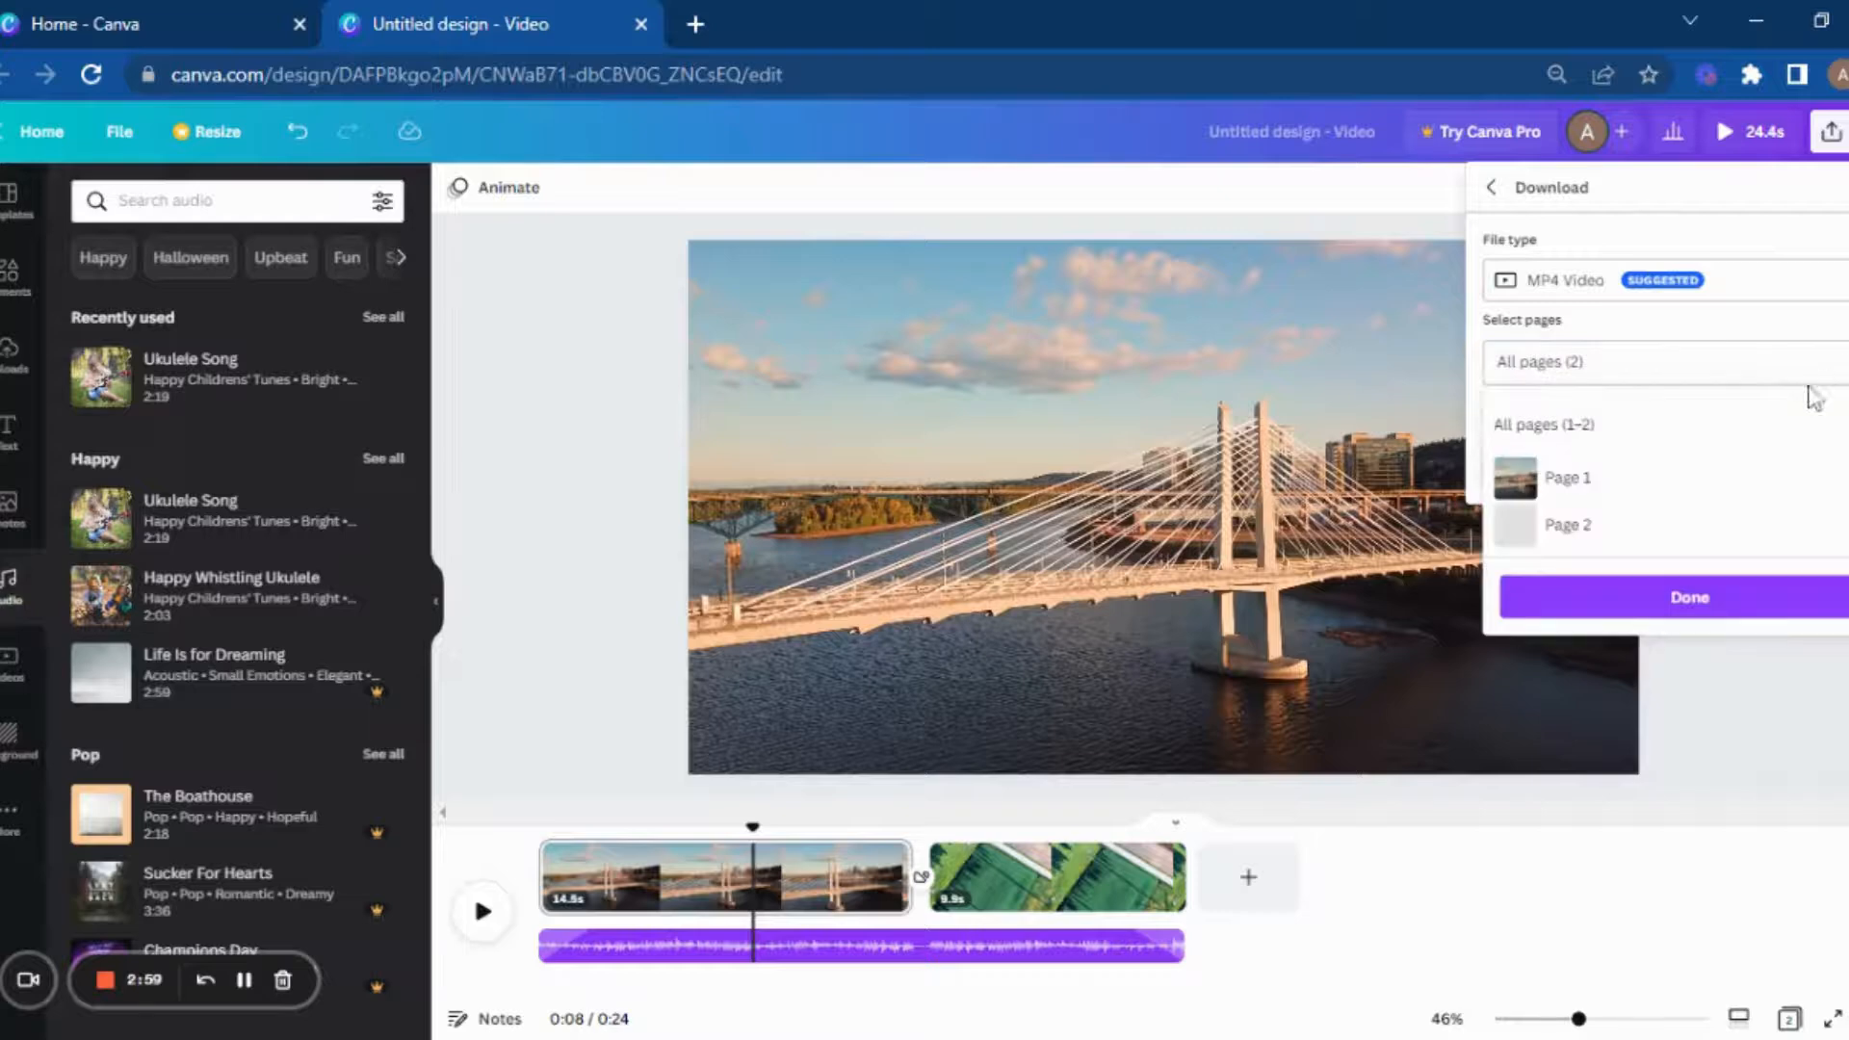
left_click(1791, 479)
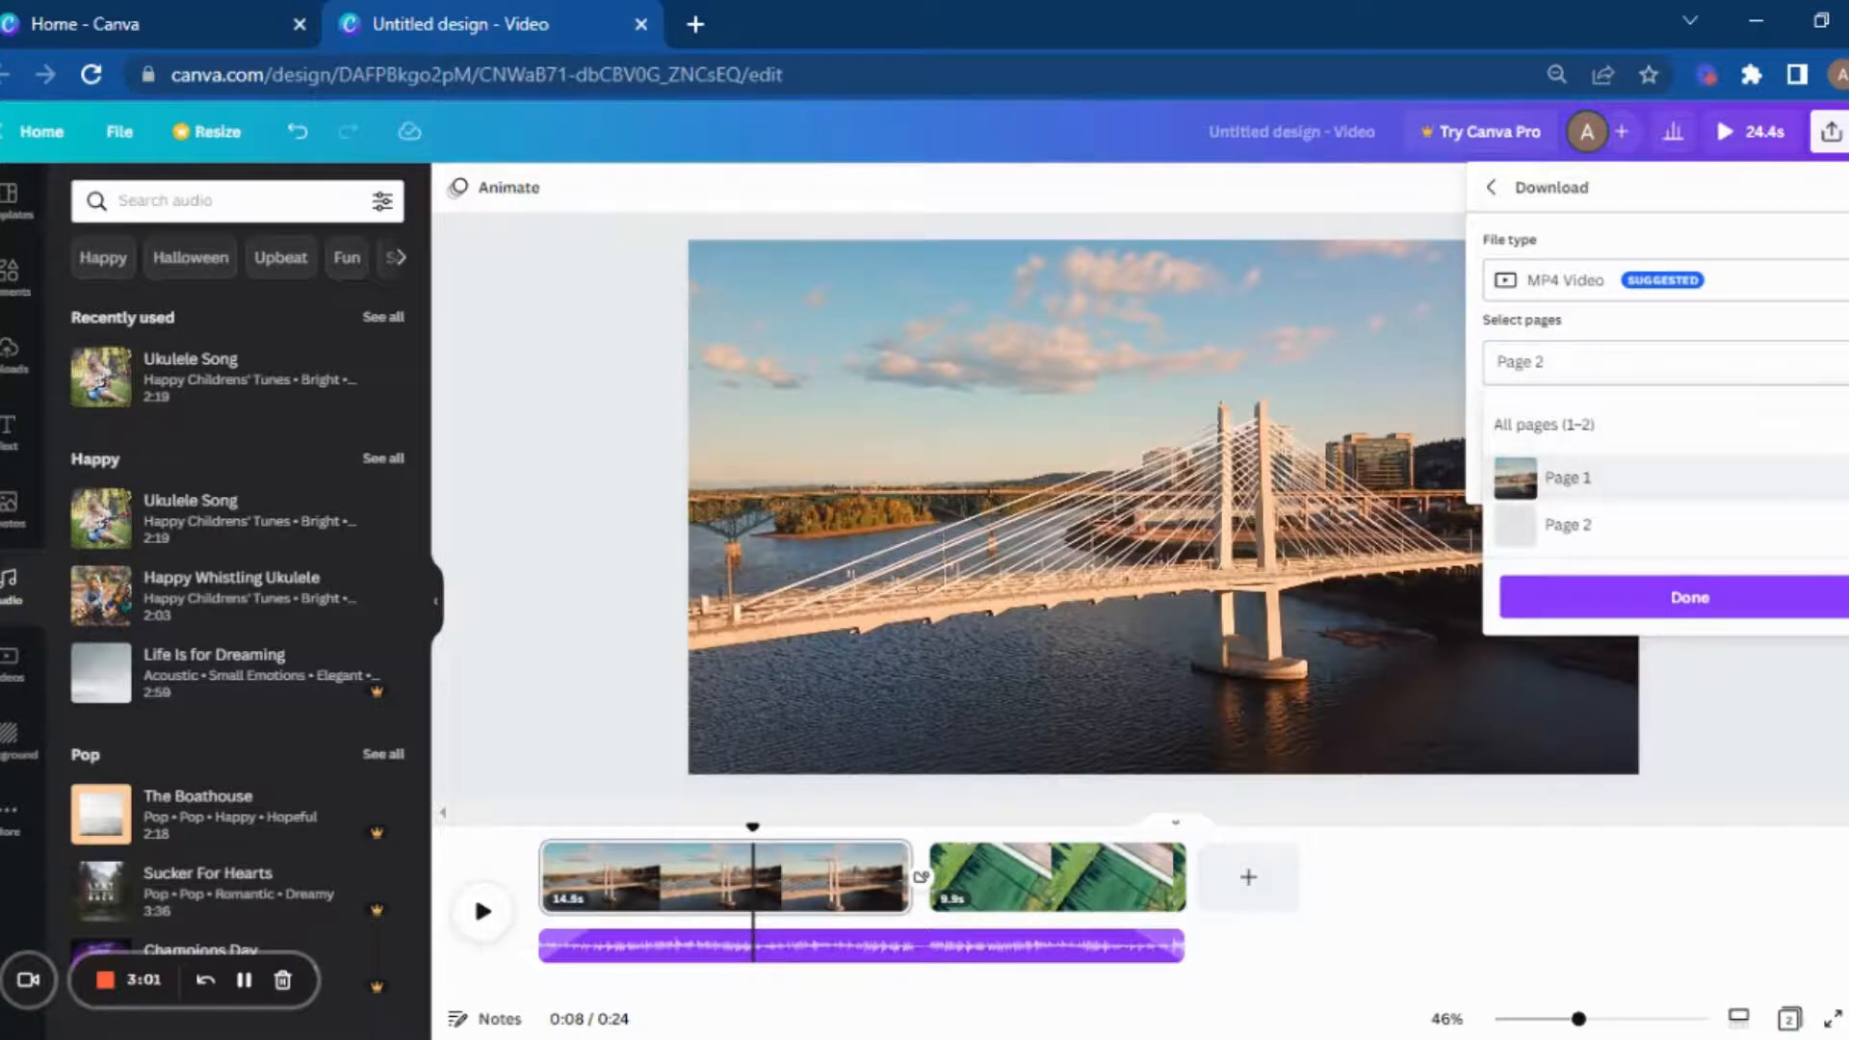
left_click(1791, 425)
left_click(1783, 710)
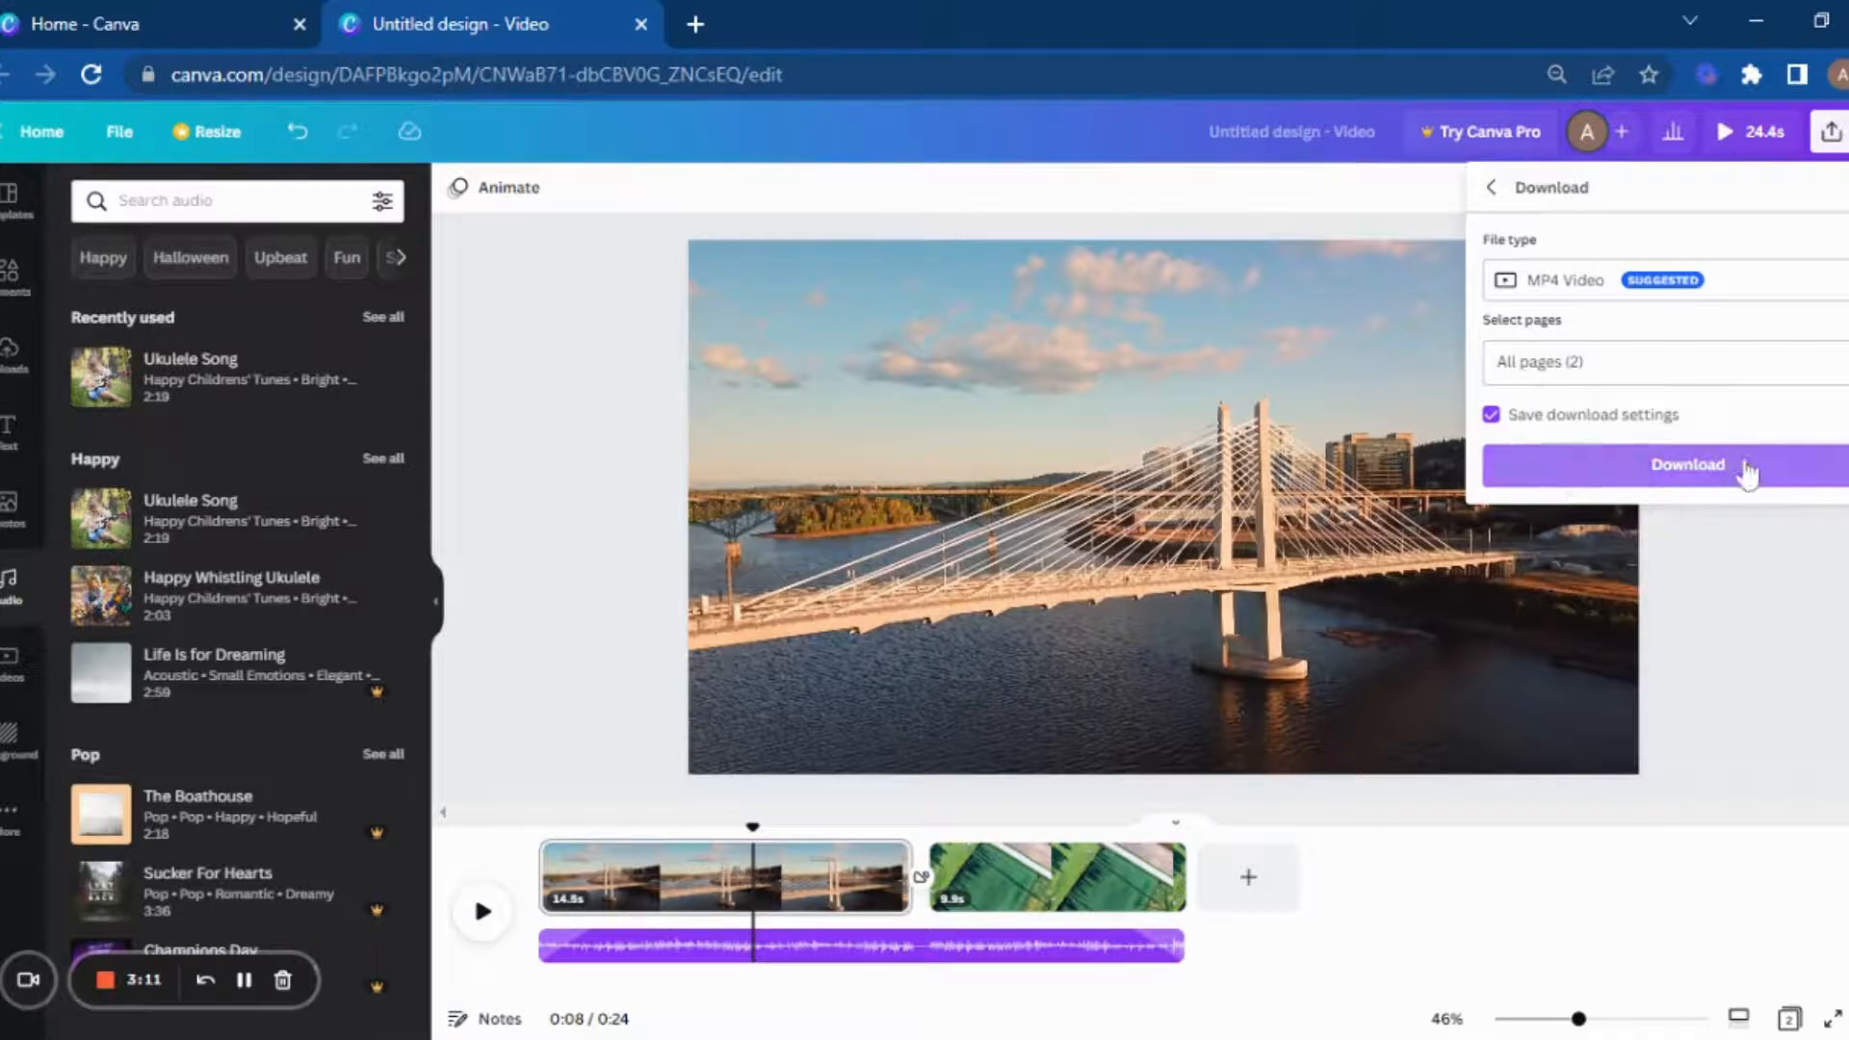
left_click(1746, 470)
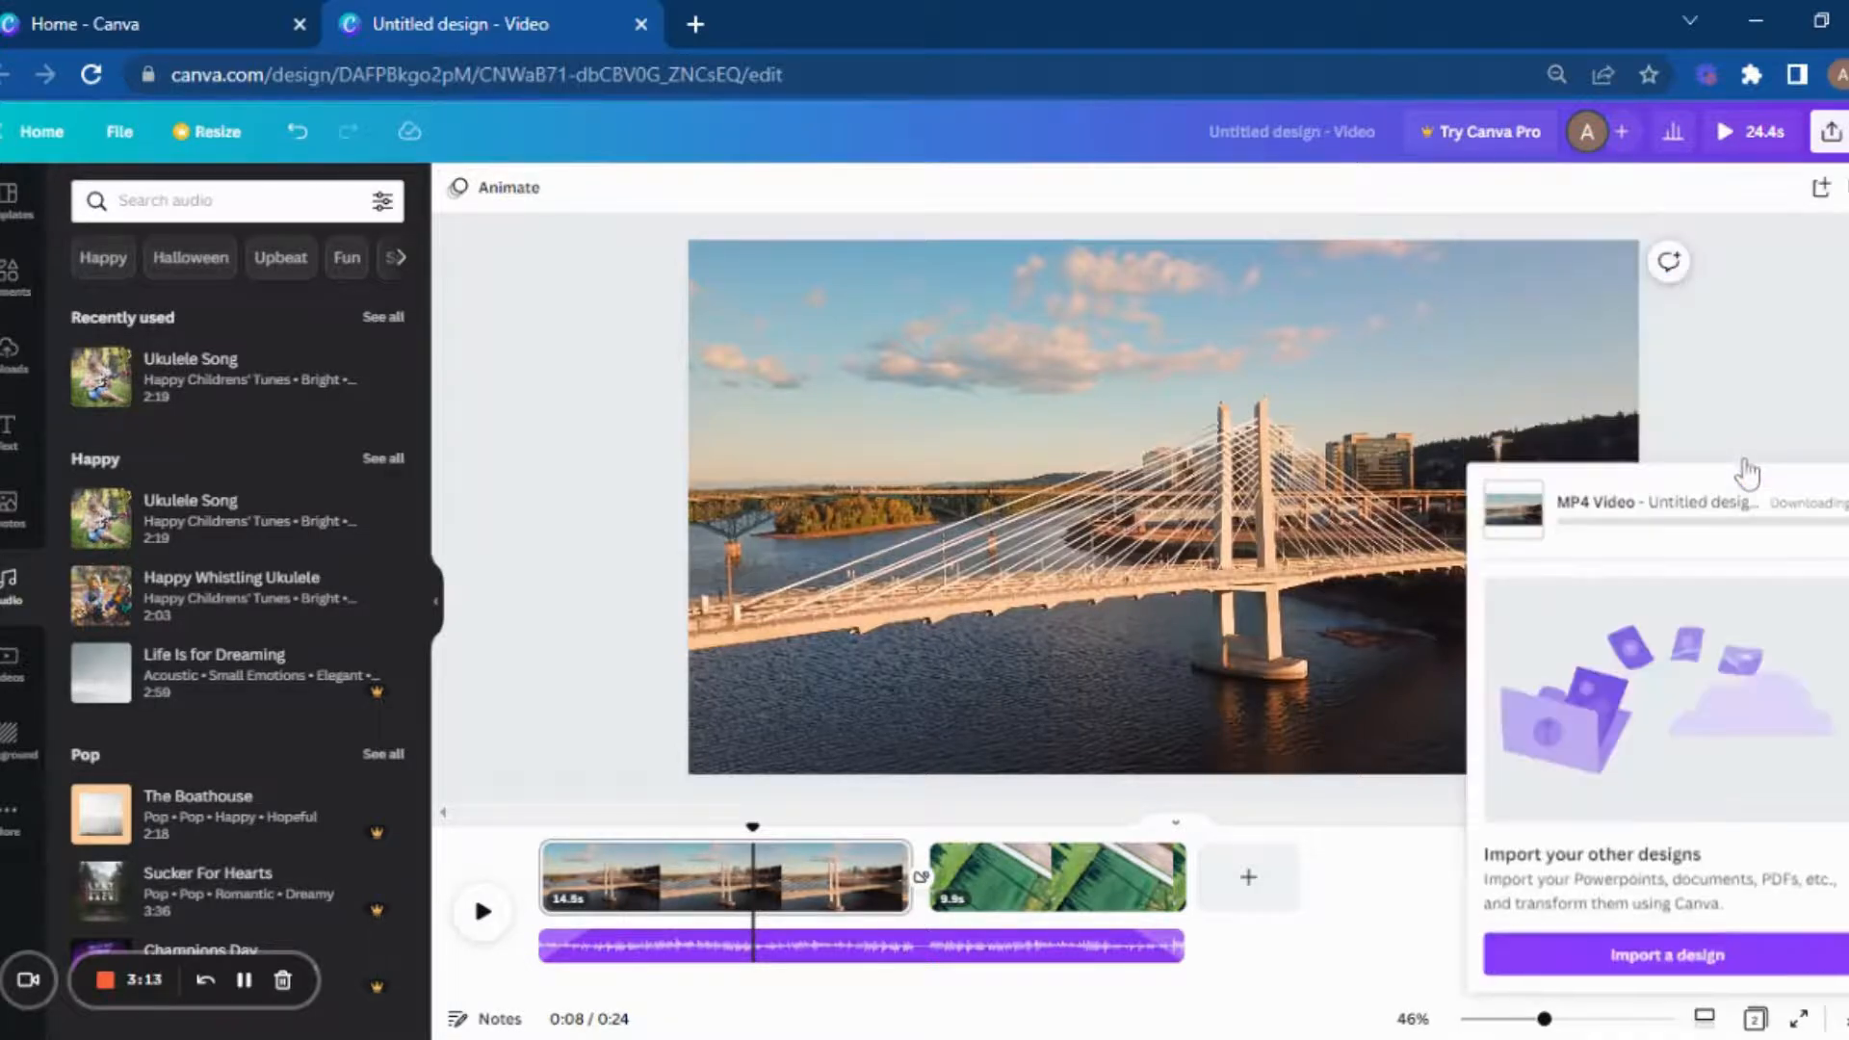